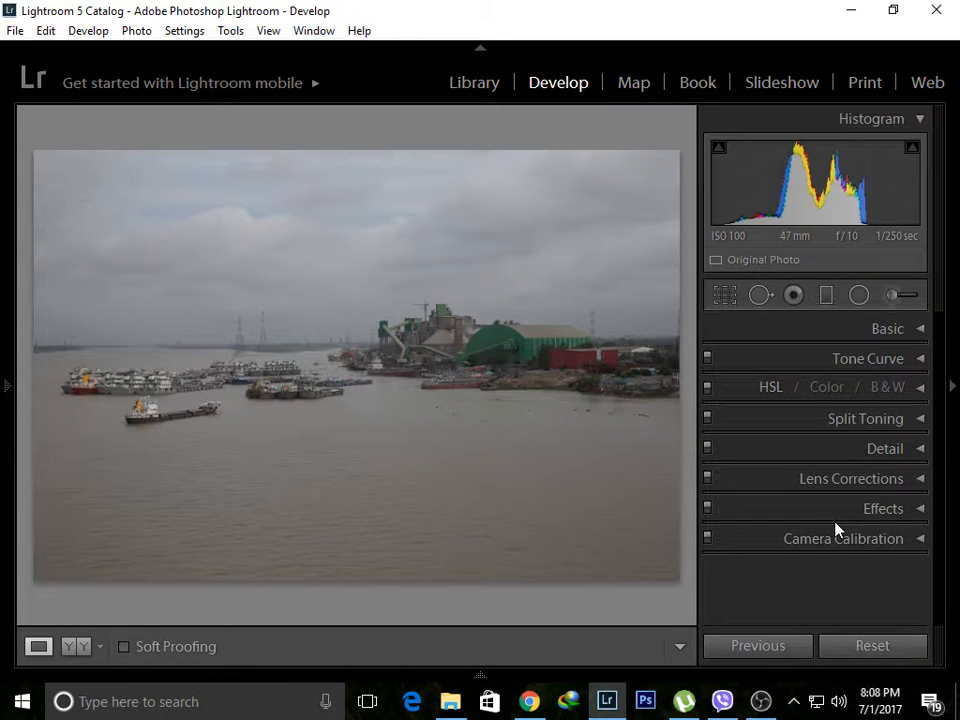
Step: Enable profile corrections and chromatic aberration removal in the photo's lens corrections
left_click(923, 489)
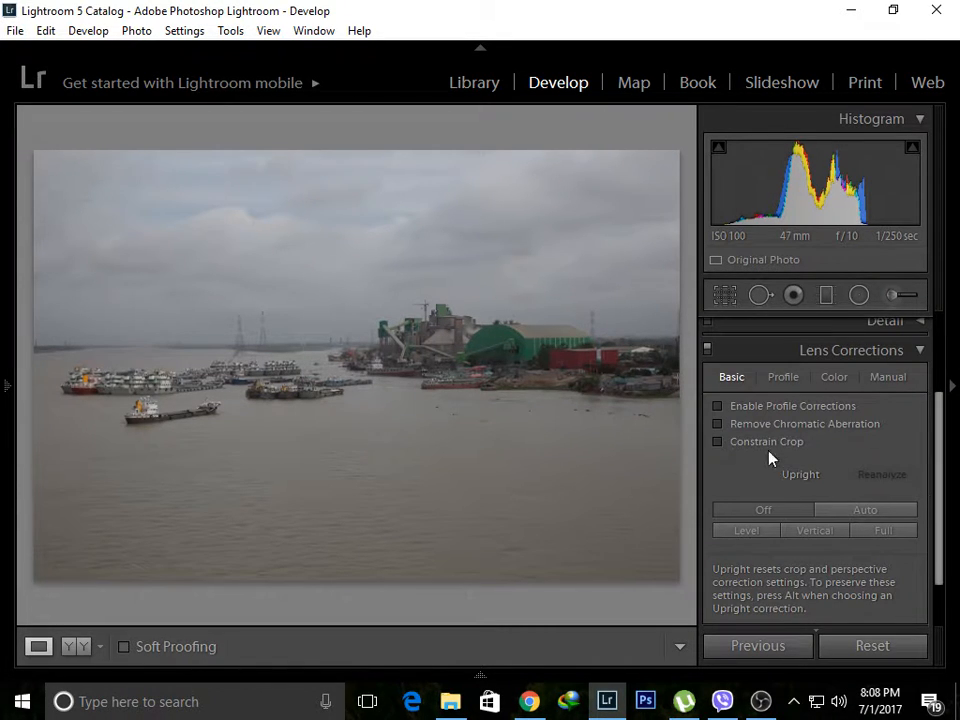
left_click(717, 406)
left_click(717, 424)
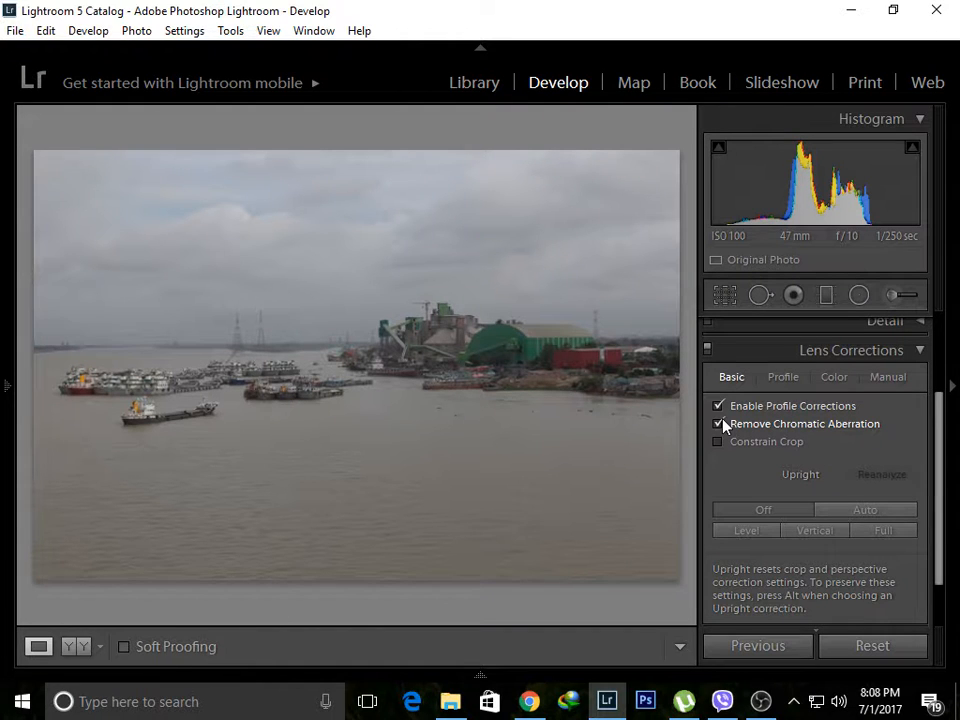
left_click(920, 354)
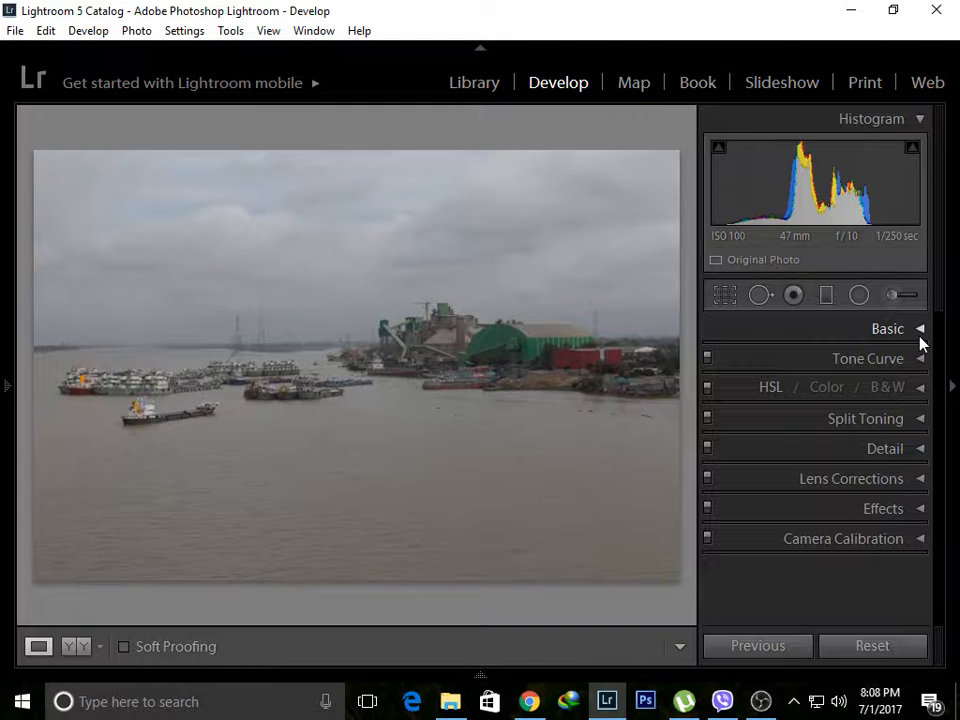
left_click(919, 336)
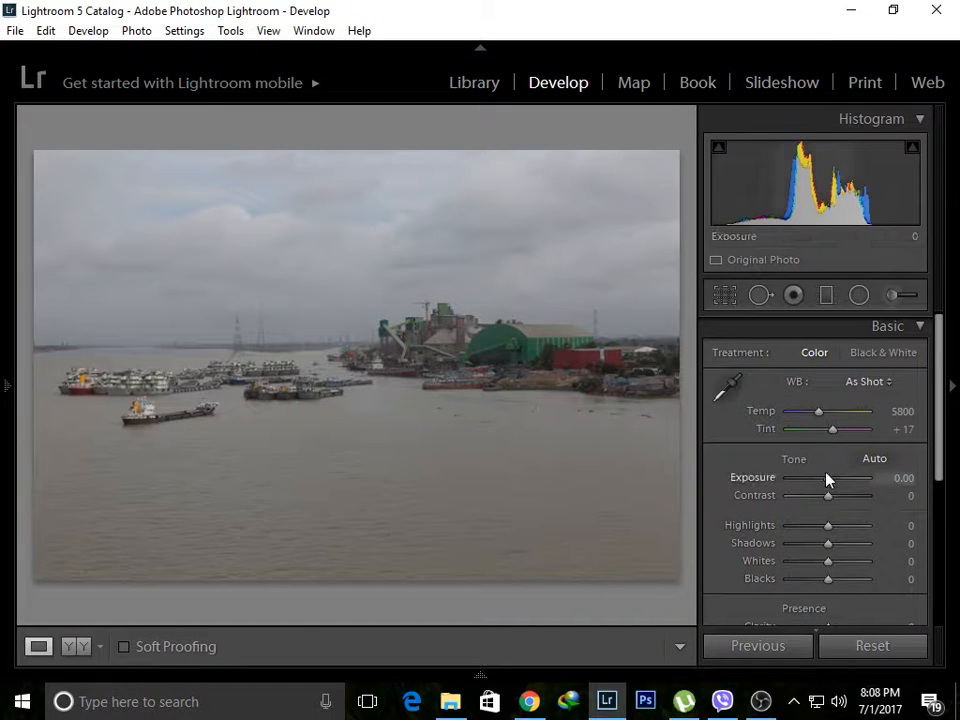
left_click(920, 325)
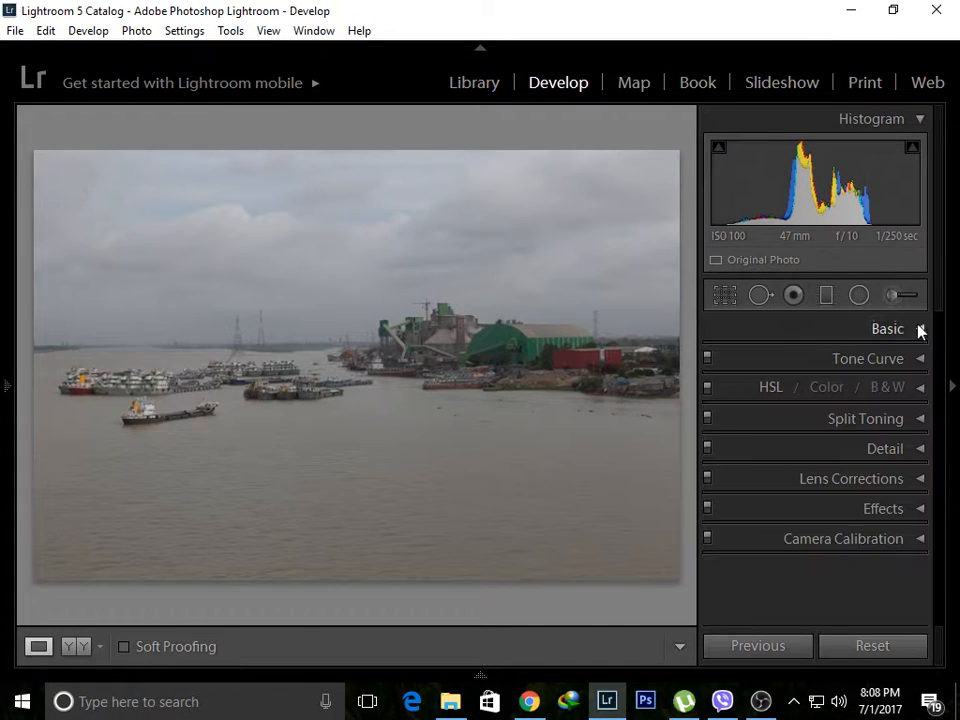
Step: Straighten the photo along the river horizon to an angle of about -0.25 and apply the crop
left_click(724, 296)
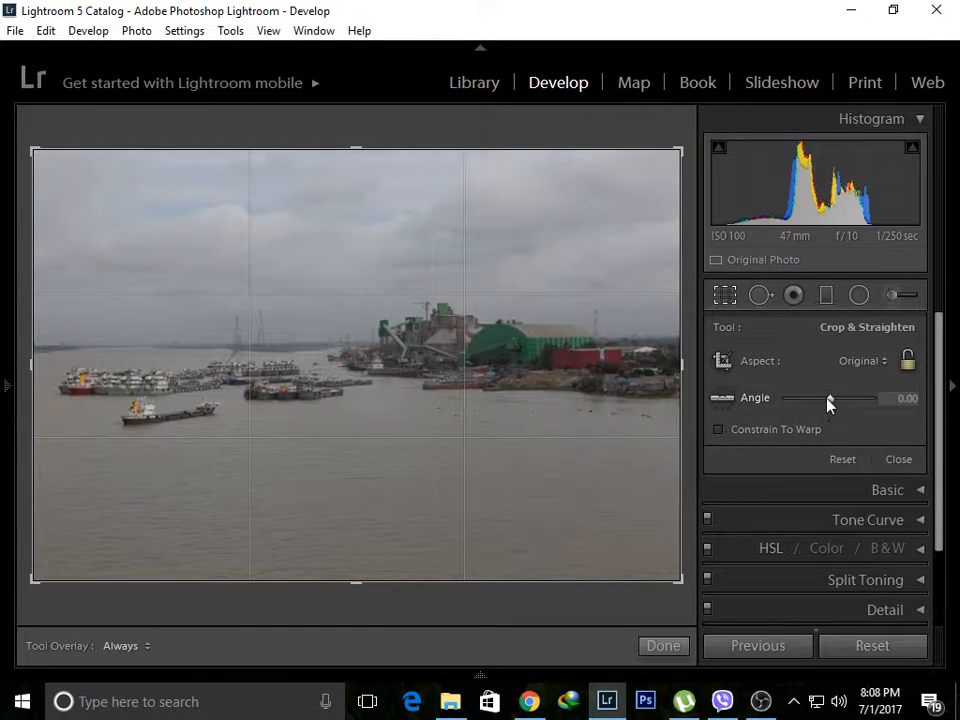
left_click(722, 400)
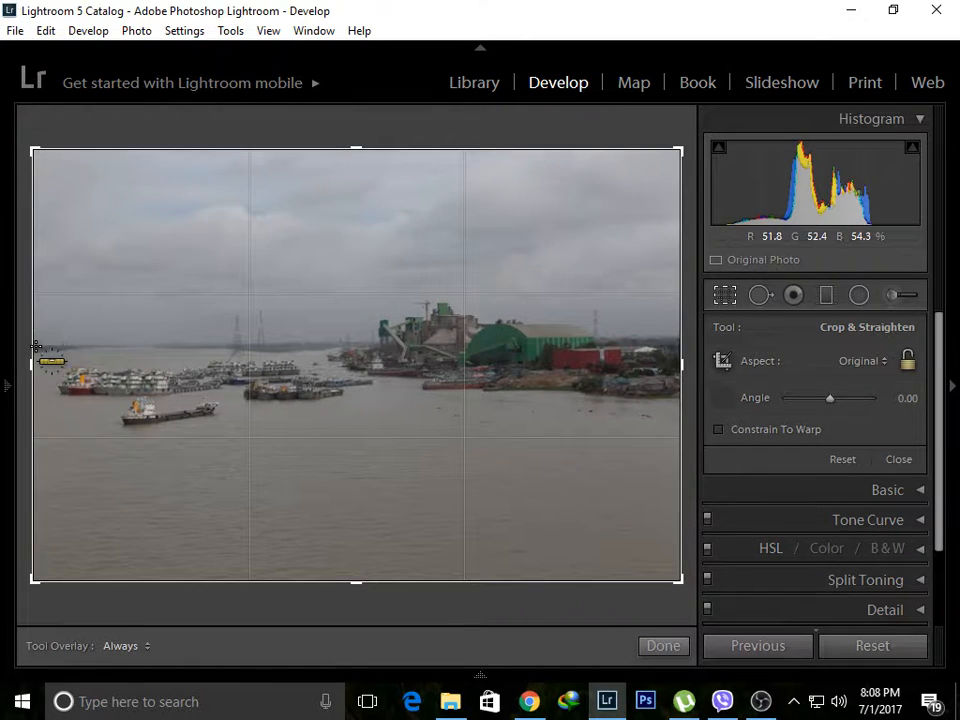
left_click_drag(36, 347, 682, 349)
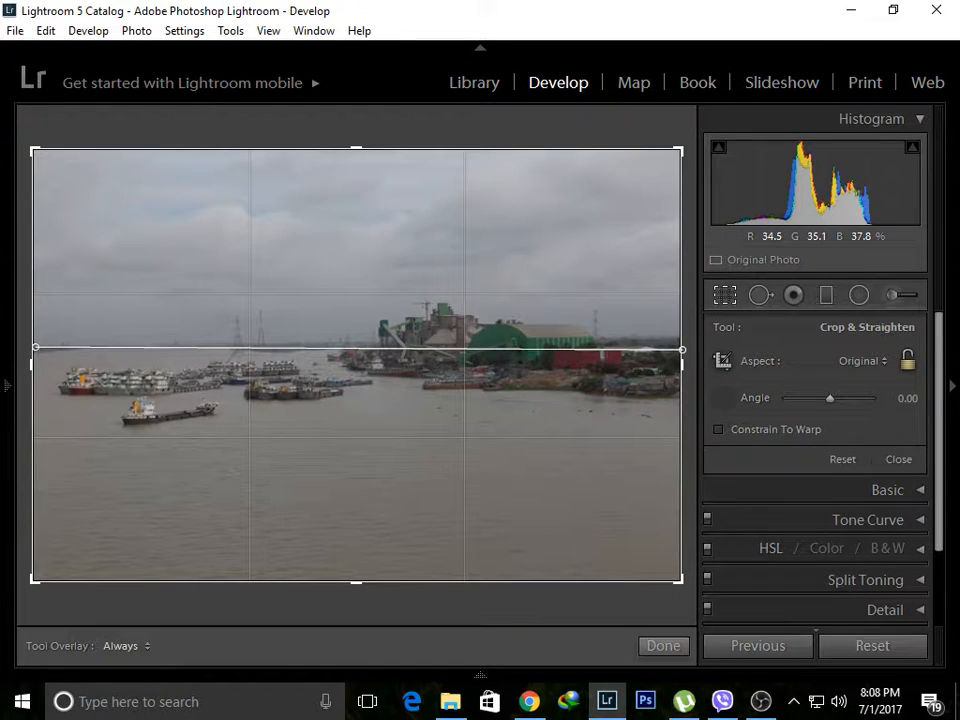
left_click_drag(682, 349, 683, 350)
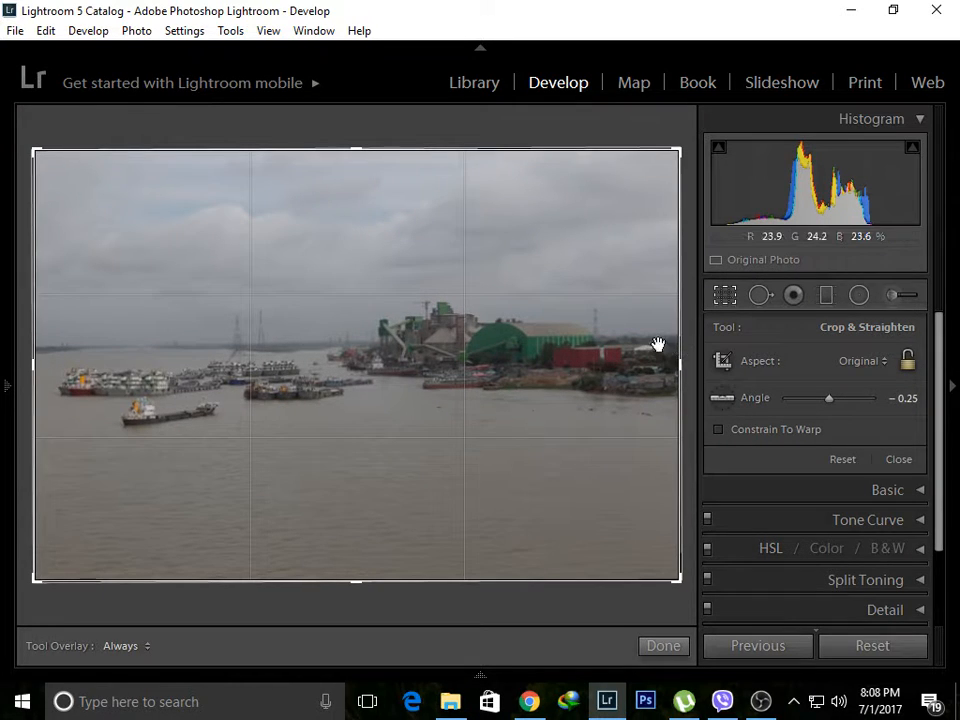
left_click(664, 646)
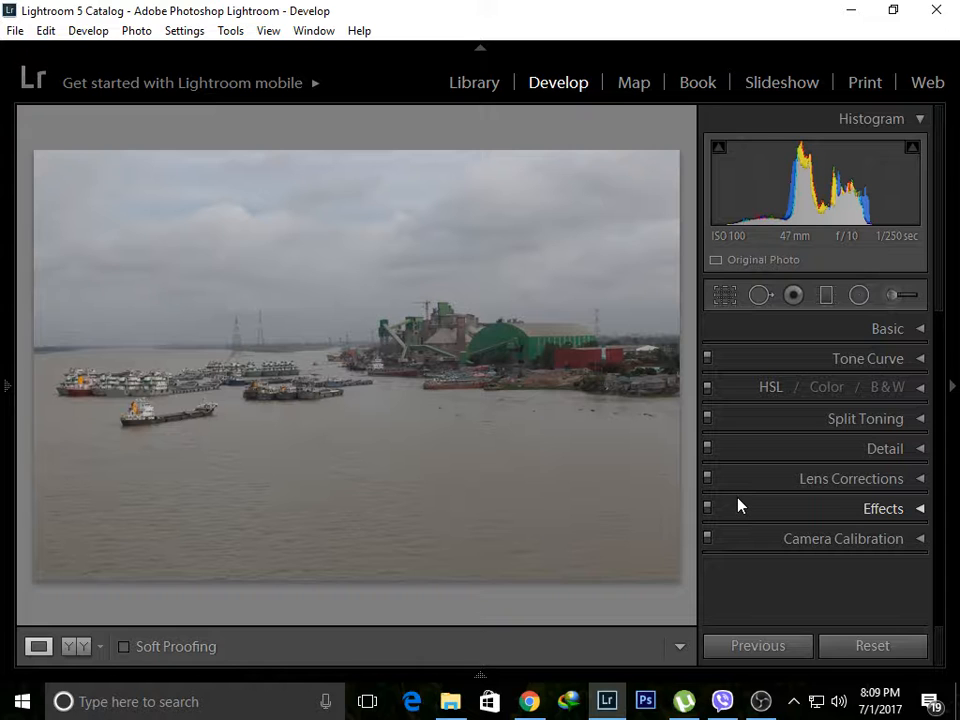
Step: Set Highlights to -100 and Shadows to +100 in the basic tone adjustments
left_click(919, 332)
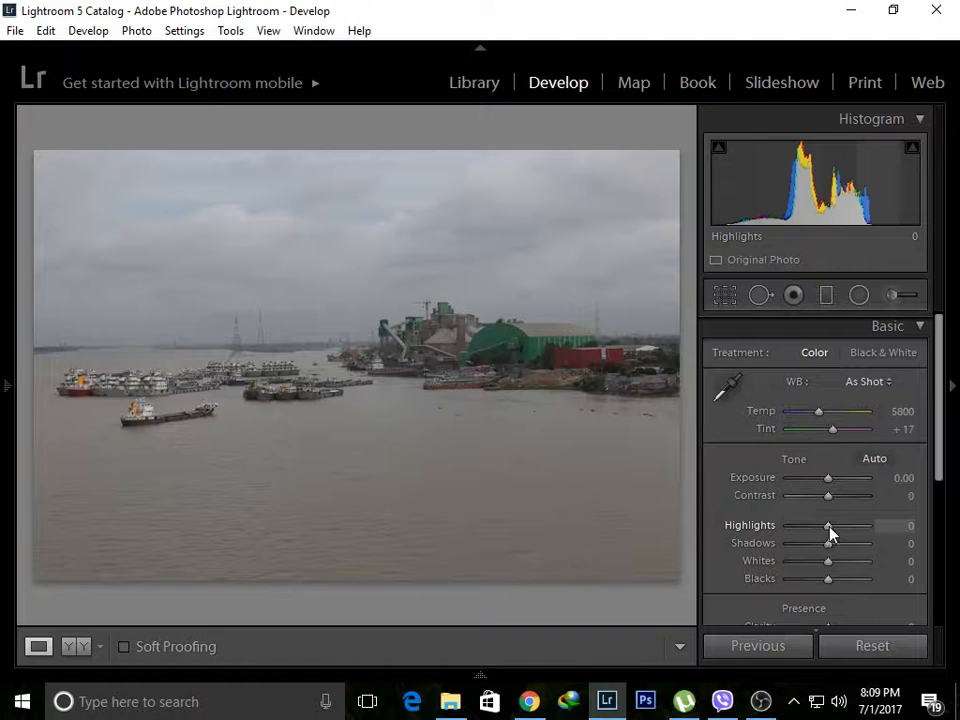
left_click_drag(829, 531, 729, 538)
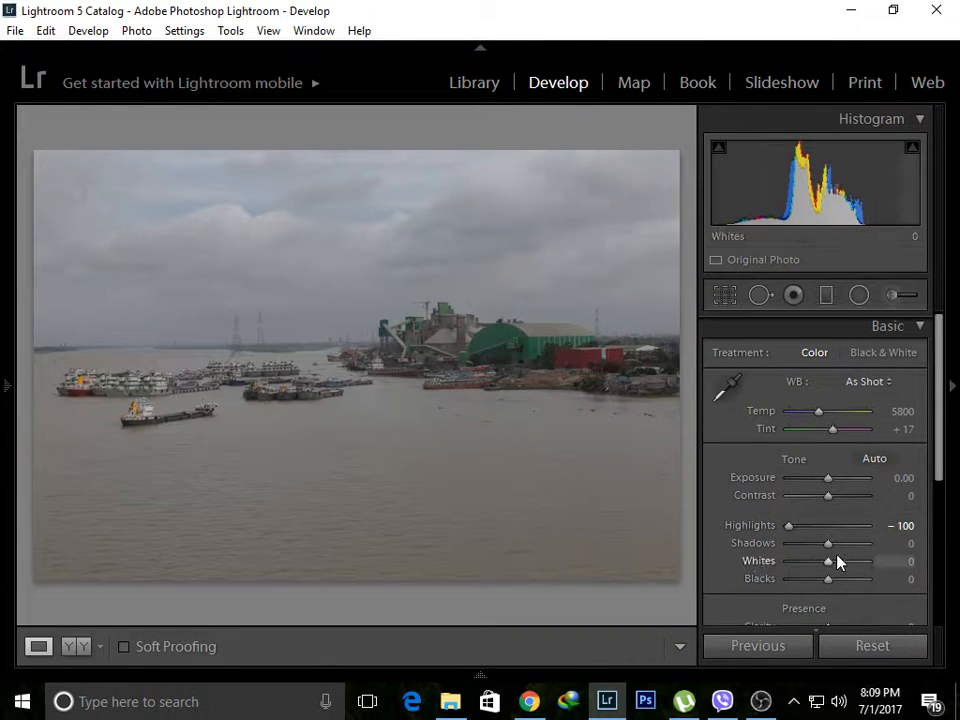
left_click_drag(829, 549, 876, 553)
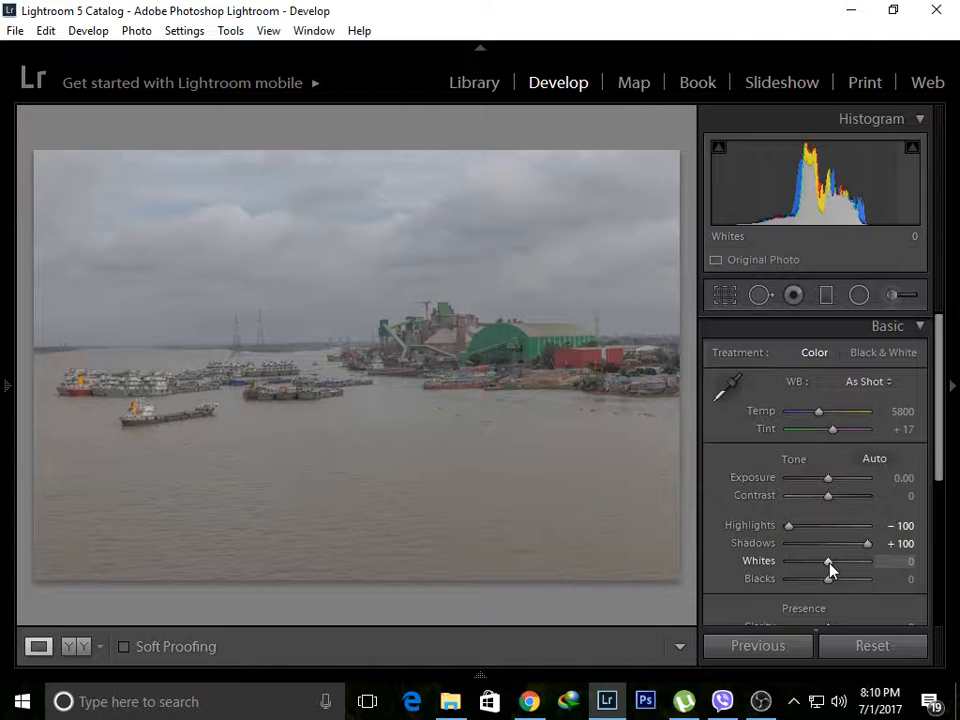
Step: Set Whites to +76 and Blacks to -88, using the clipping preview to judge the Whites limit
key("alt")
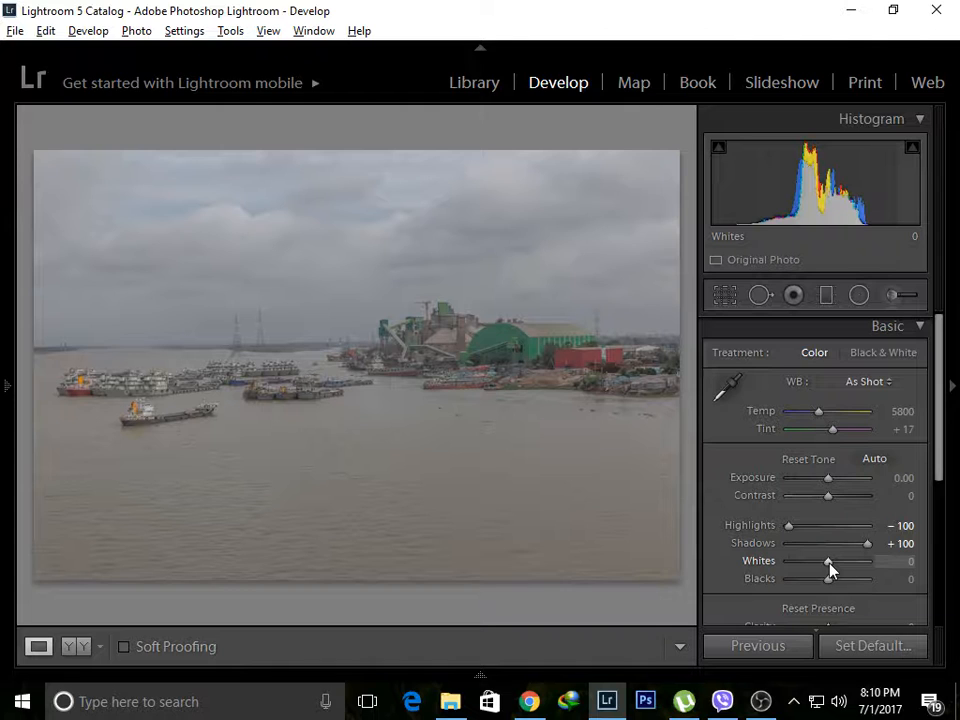
left_click_drag(829, 567, 865, 575)
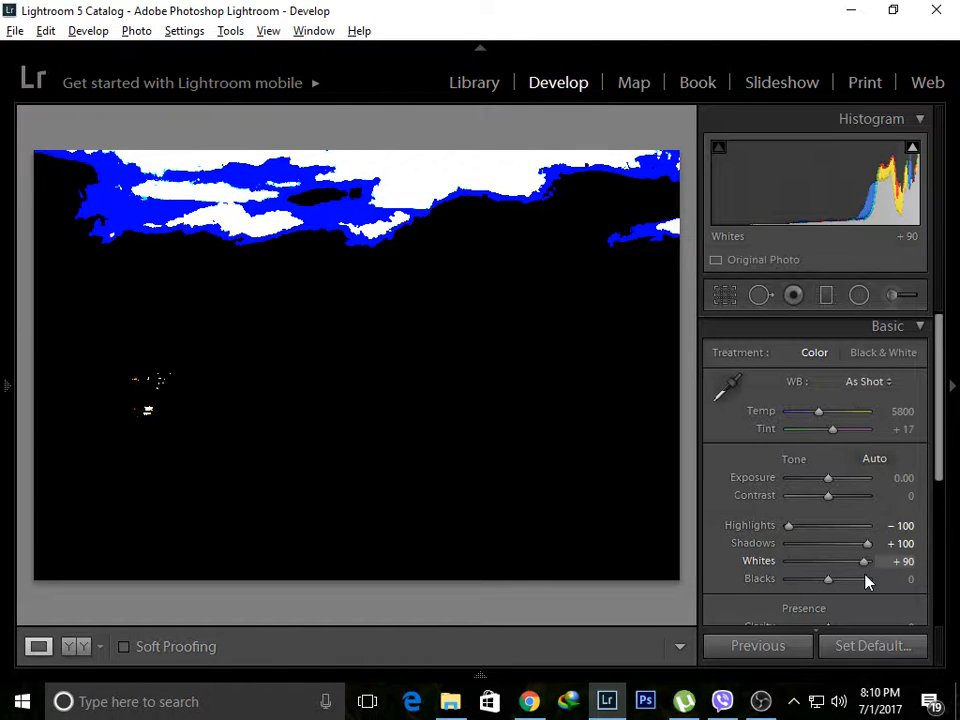
left_click_drag(865, 576, 860, 584)
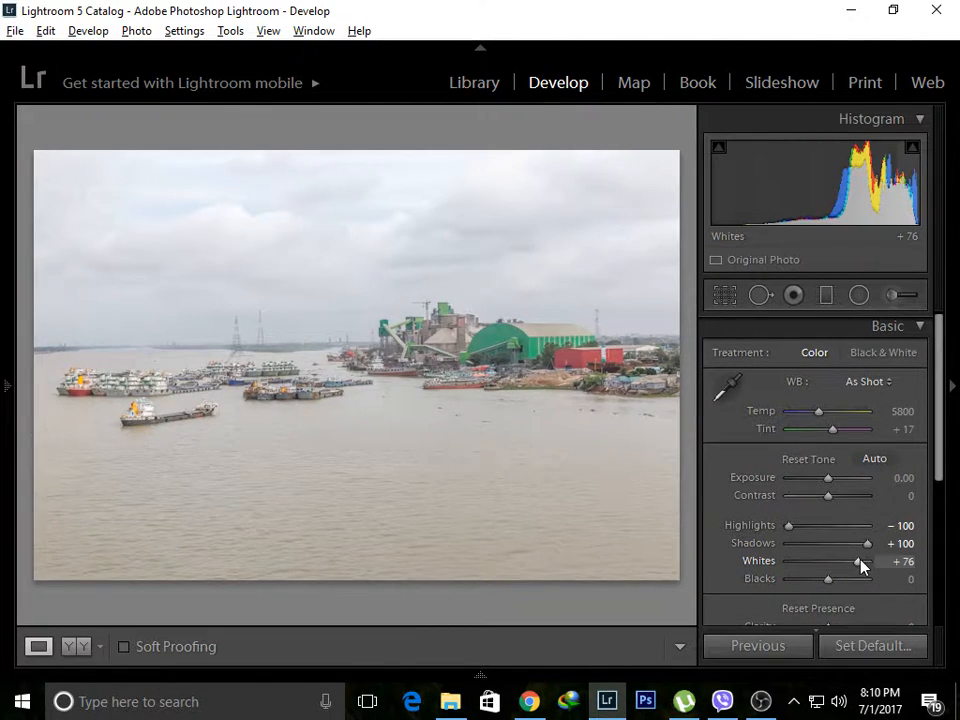
left_click_drag(859, 562, 797, 595)
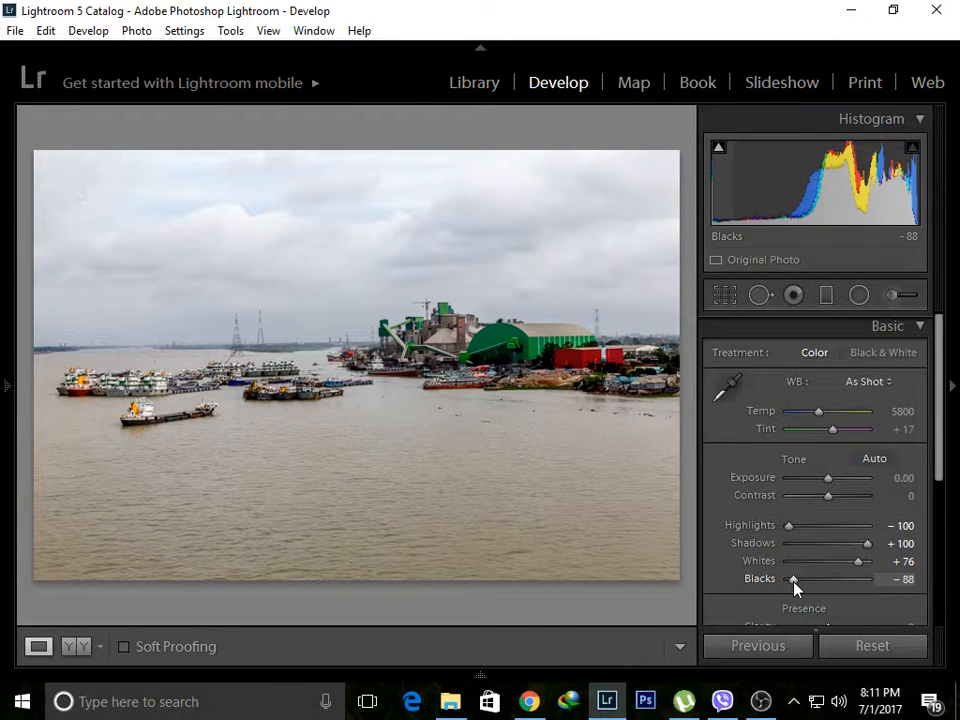
left_click(794, 581, "alt")
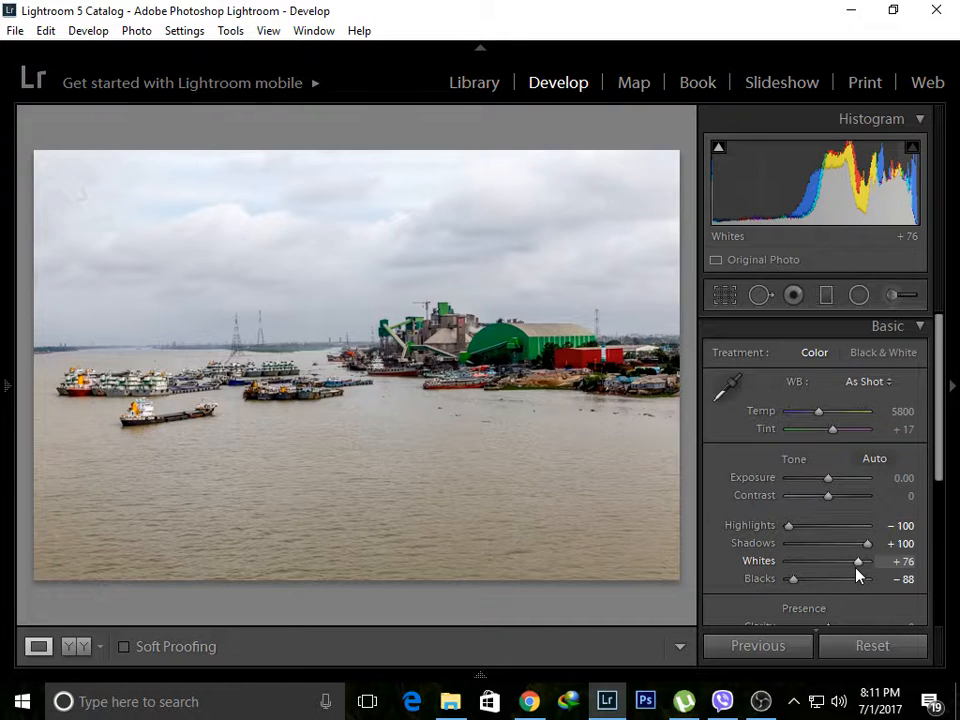
Step: Compare the original and edited photo side by side, and return to the single-image view
key("y")
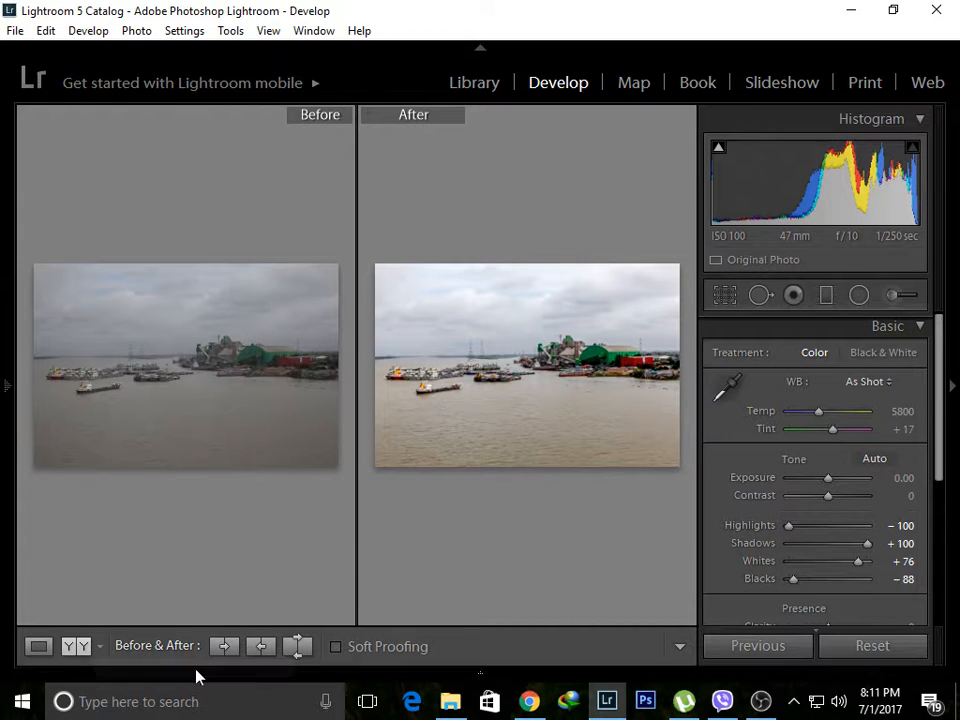
mouse_move(223, 676)
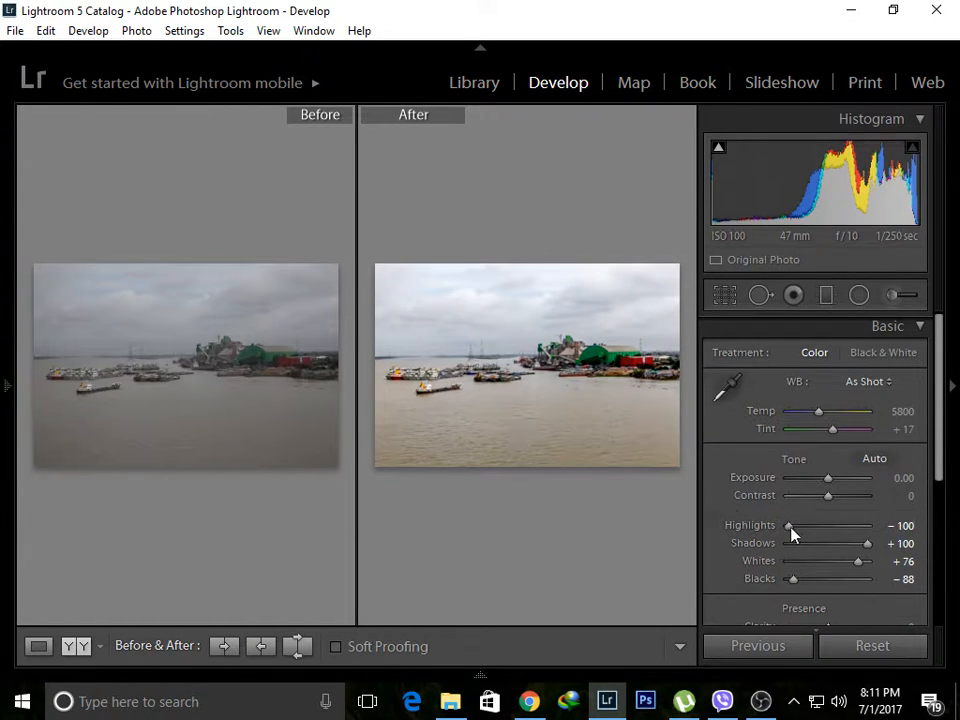
key("y")
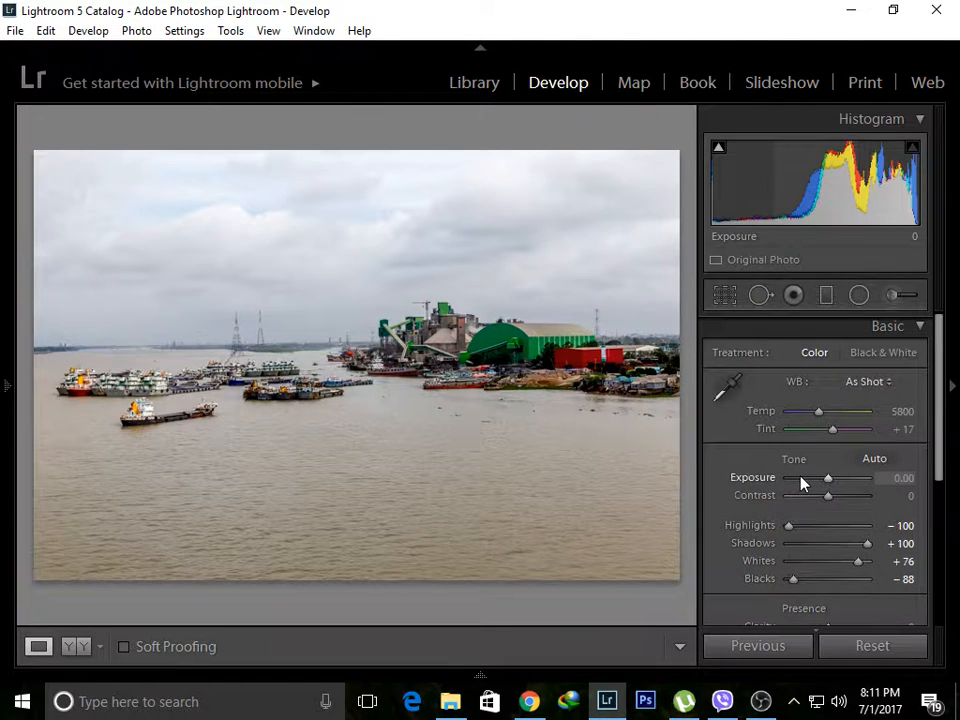
Step: Set Clarity to -17 and Vibrance to +26 in the presence adjustments
left_click_drag(939, 450, 921, 518)
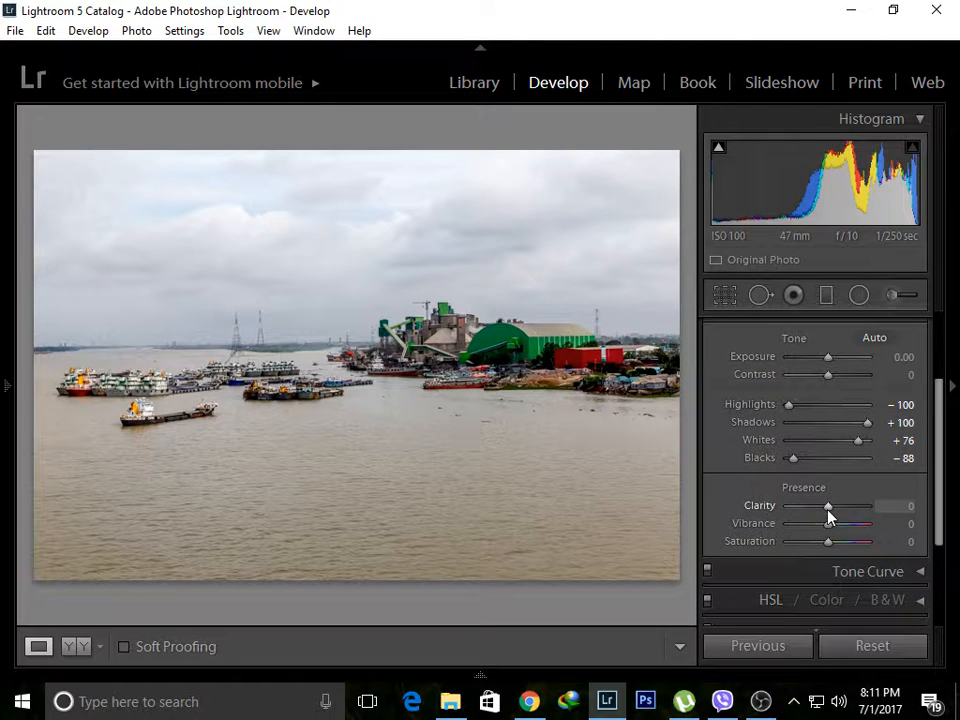
left_click_drag(828, 511, 822, 512)
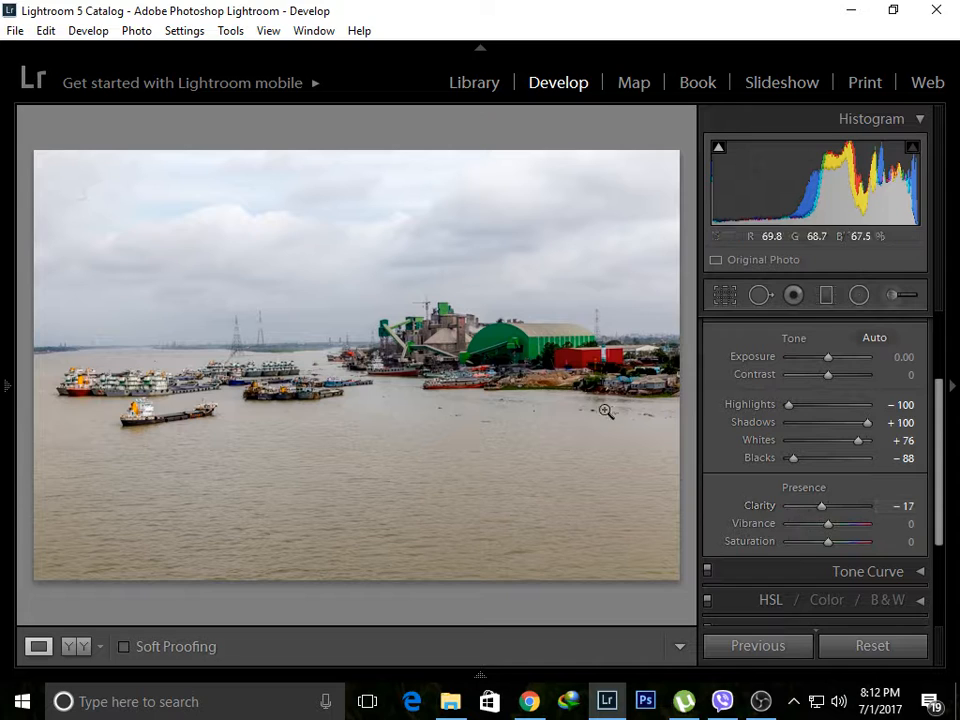
mouse_move(827, 524)
left_mouse_down()
mouse_move(842, 536)
mouse_move(911, 545)
mouse_move(857, 551)
mouse_move(840, 533)
left_mouse_up()
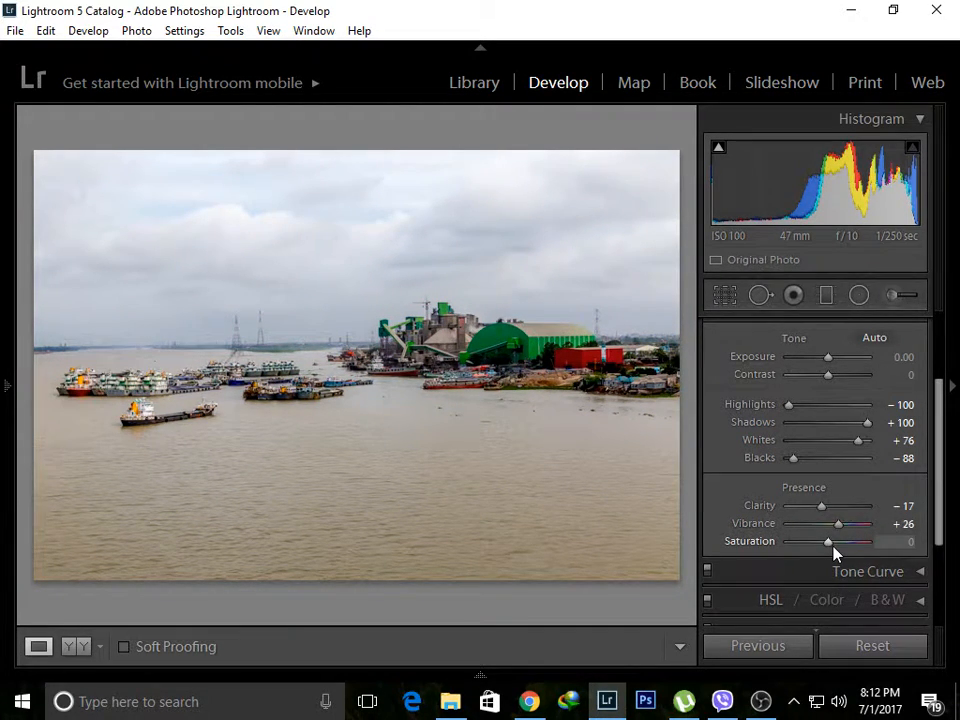
Step: Try Saturation at +100 and -100, and reset it to 0
left_click_drag(833, 548, 930, 553)
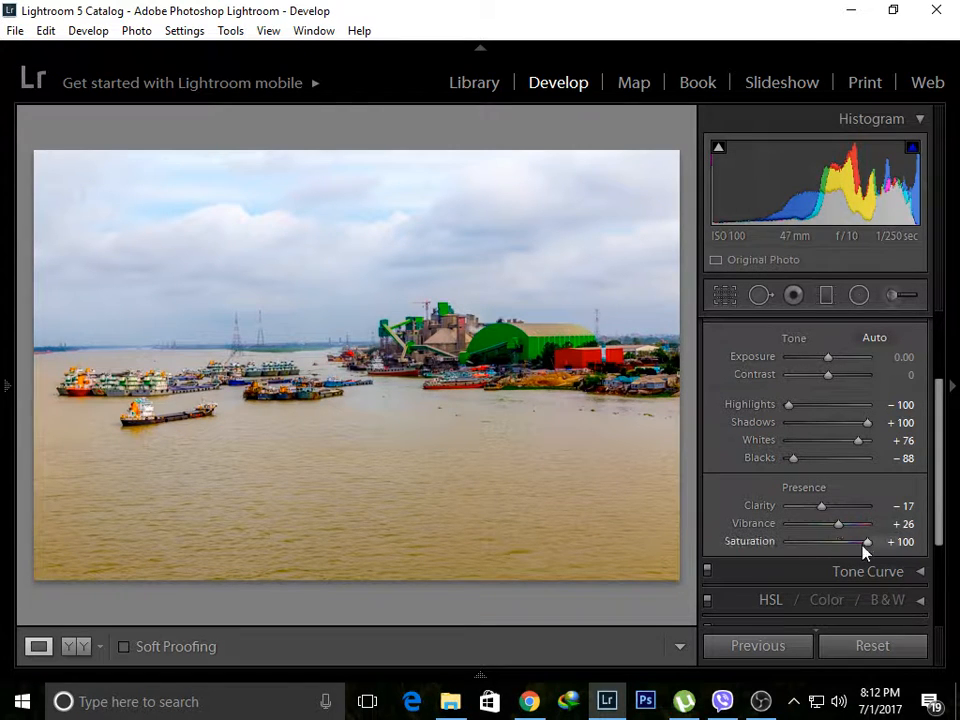
left_click_drag(856, 546, 774, 546)
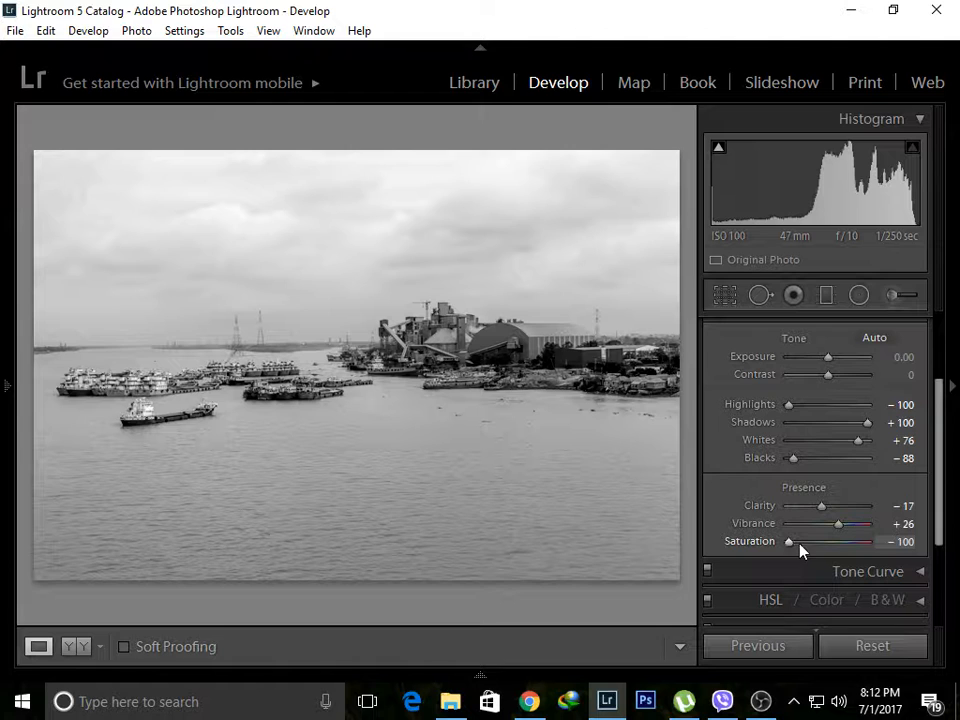
double_click(797, 546)
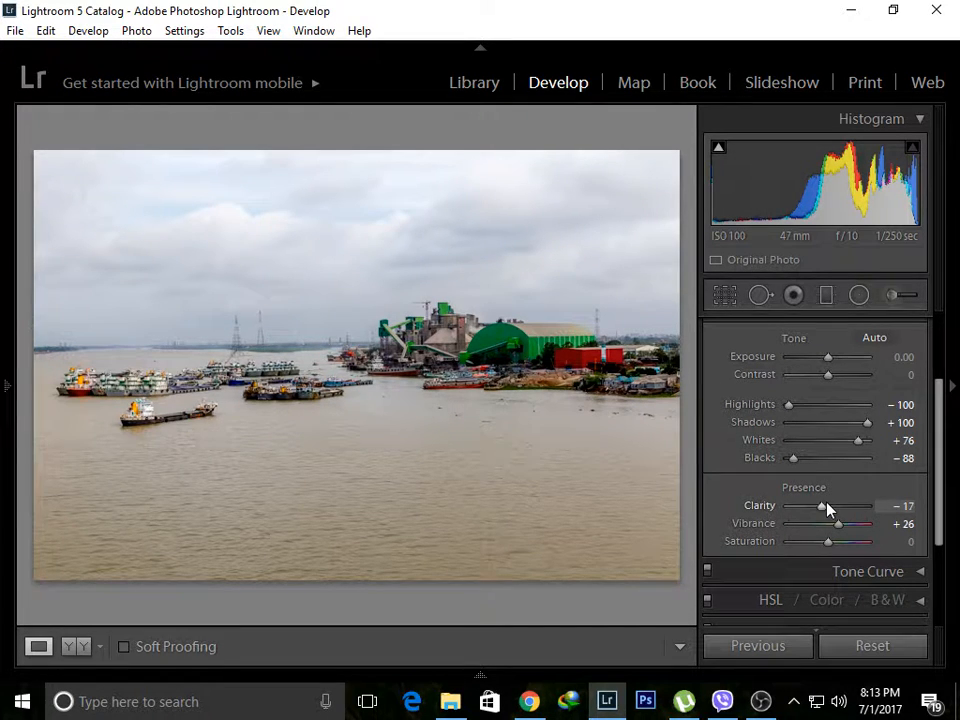
Step: Remove the two pylons on the horizon above the moored boats with Spot Removal in Heal mode at brush size 76
left_click_drag(940, 477, 938, 413)
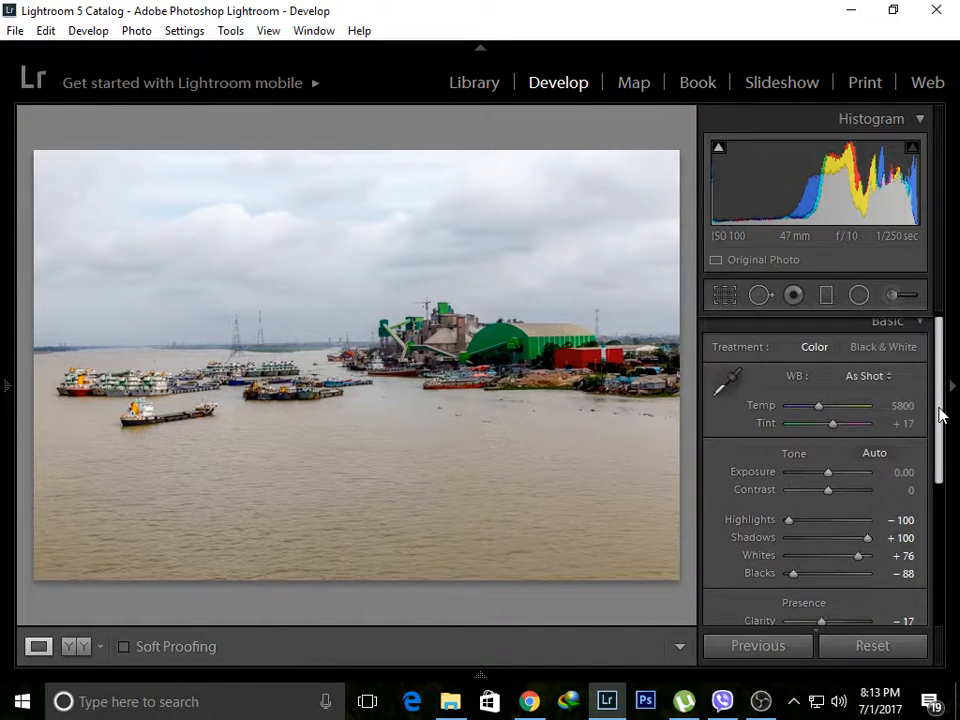
left_click(919, 322)
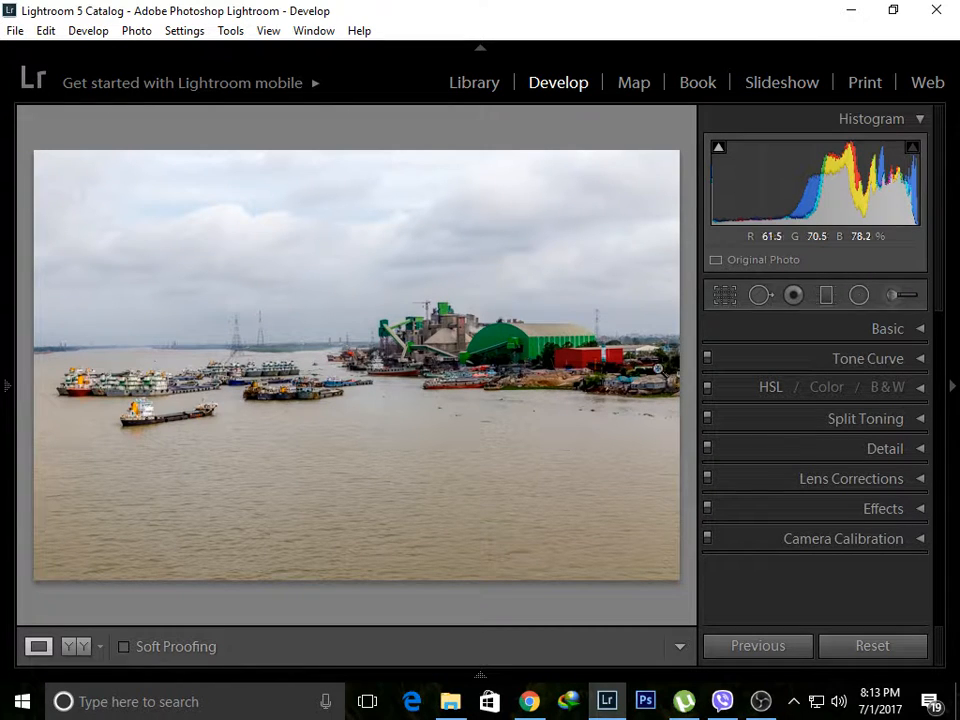
left_click(766, 301)
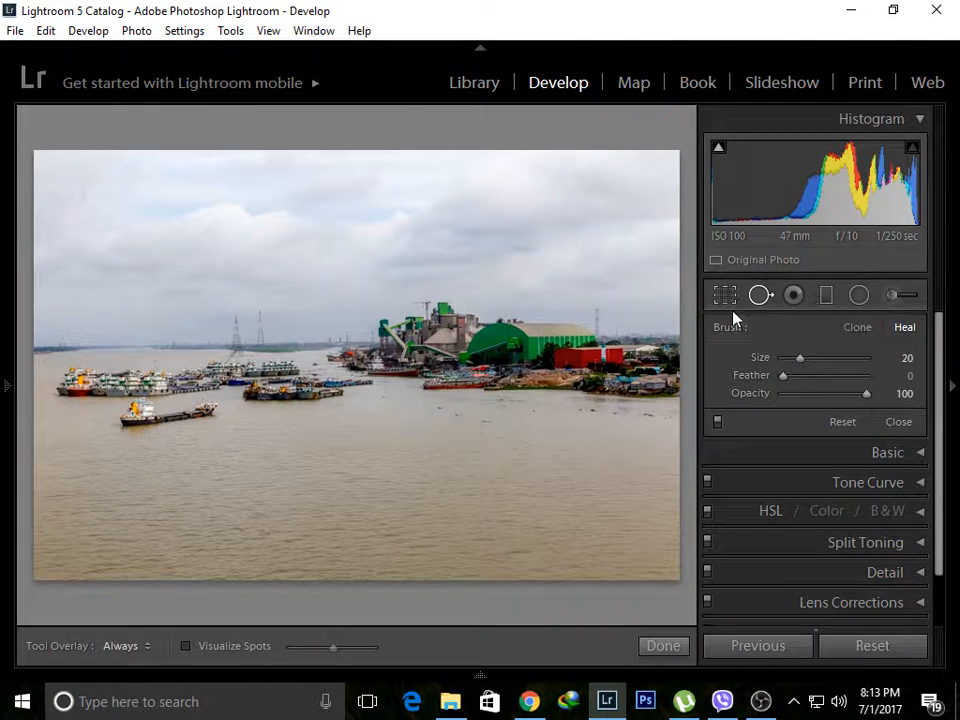
scroll(257, 325, "up", 8)
scroll(257, 325, "up", 3)
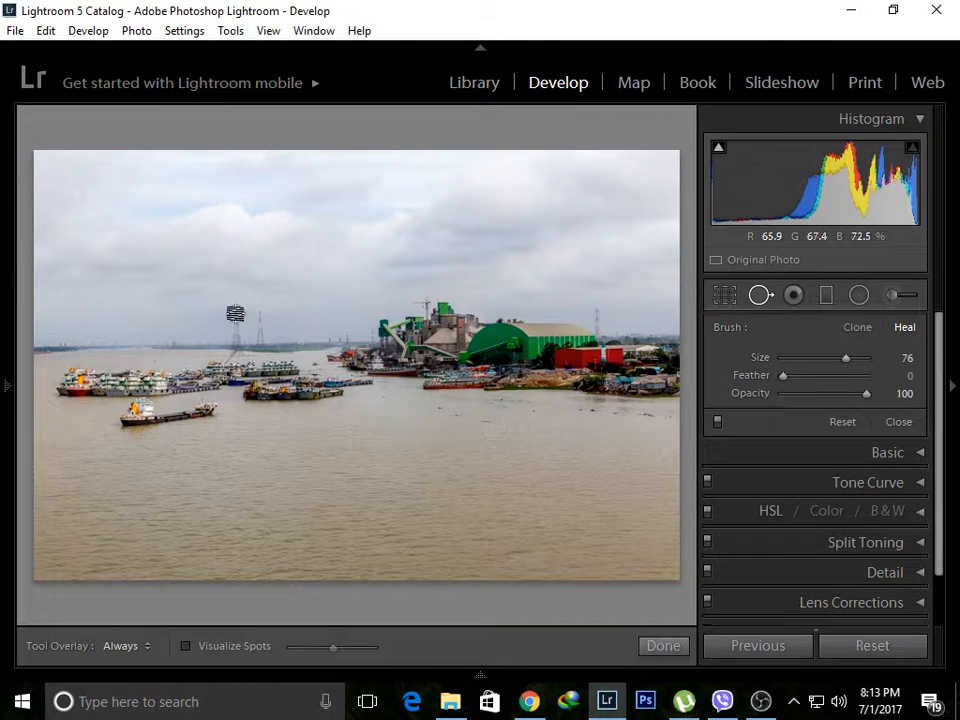
left_click_drag(235, 313, 236, 336)
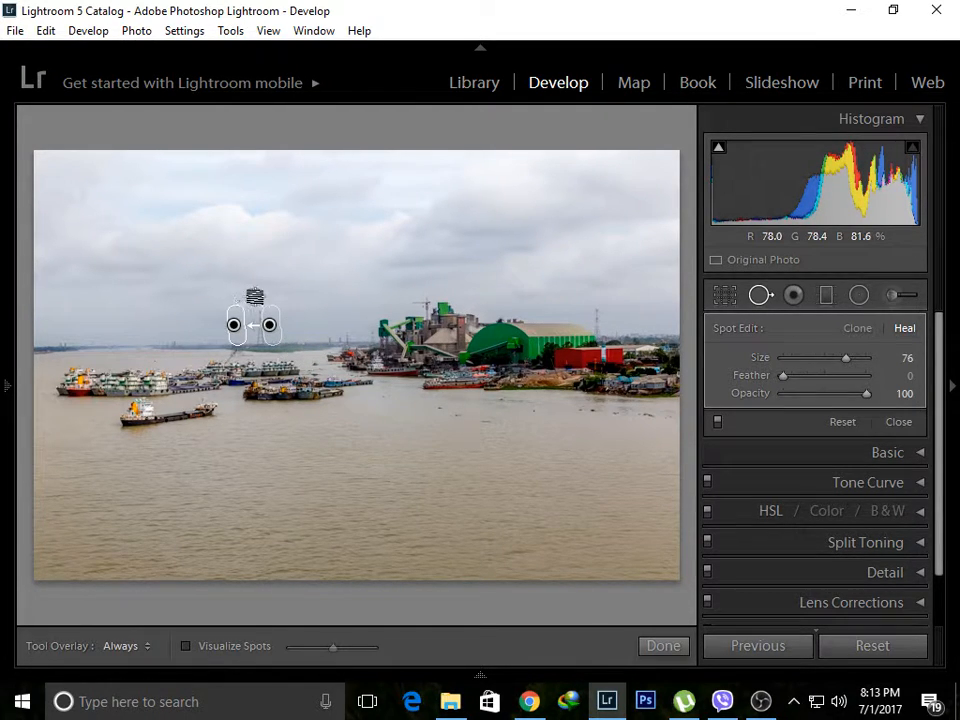
left_click_drag(259, 313, 259, 330)
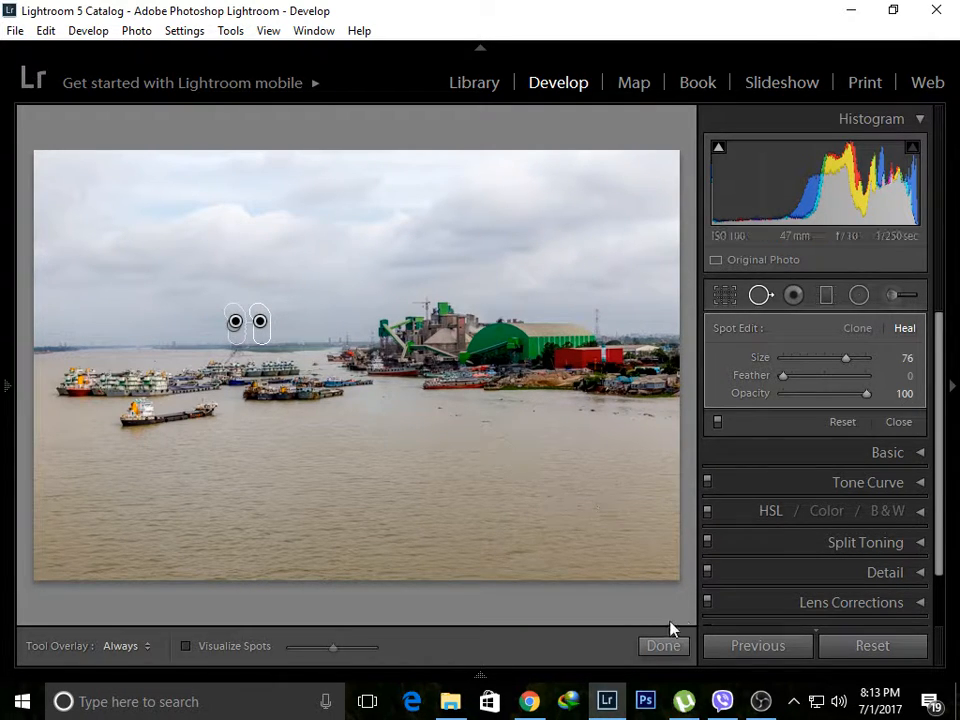
left_click(649, 646)
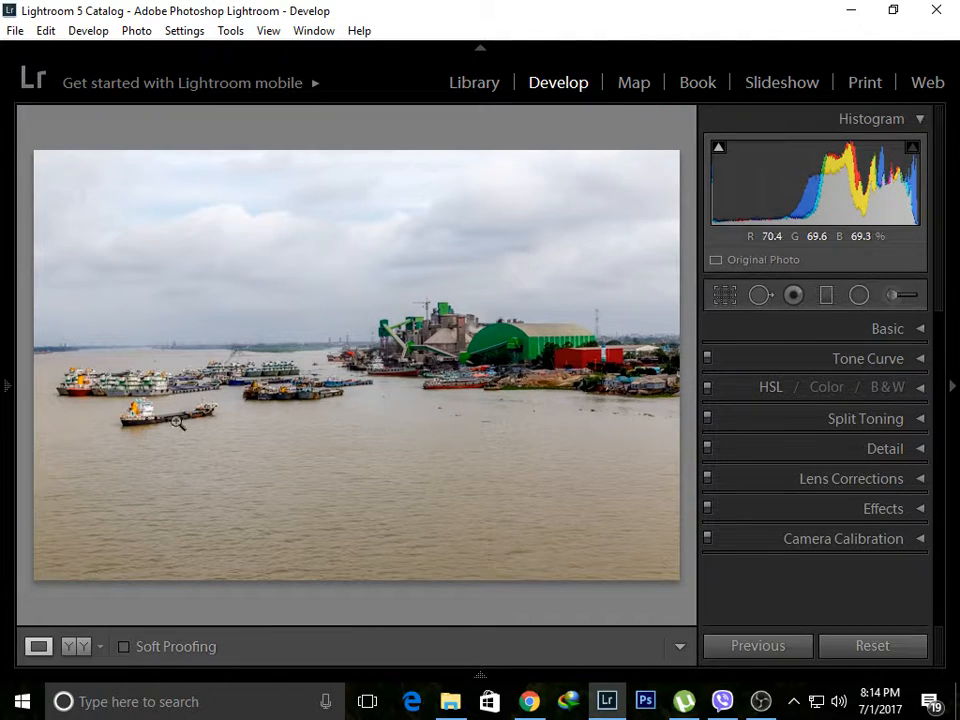
Step: Try to remove the lone boat in front of the moored fleet with Spot Removal in Heal mode, sampling open water at size 77
left_click(773, 300)
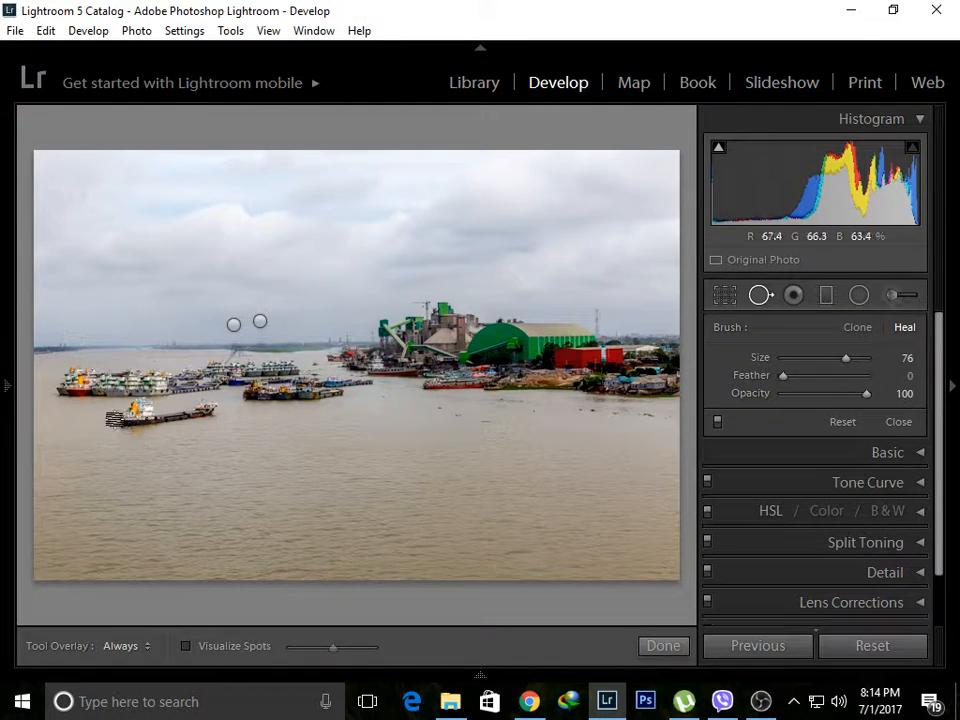
scroll(126, 422, "up", 1)
mouse_move(126, 422)
left_mouse_down()
mouse_move(208, 408)
mouse_move(172, 413)
left_mouse_up()
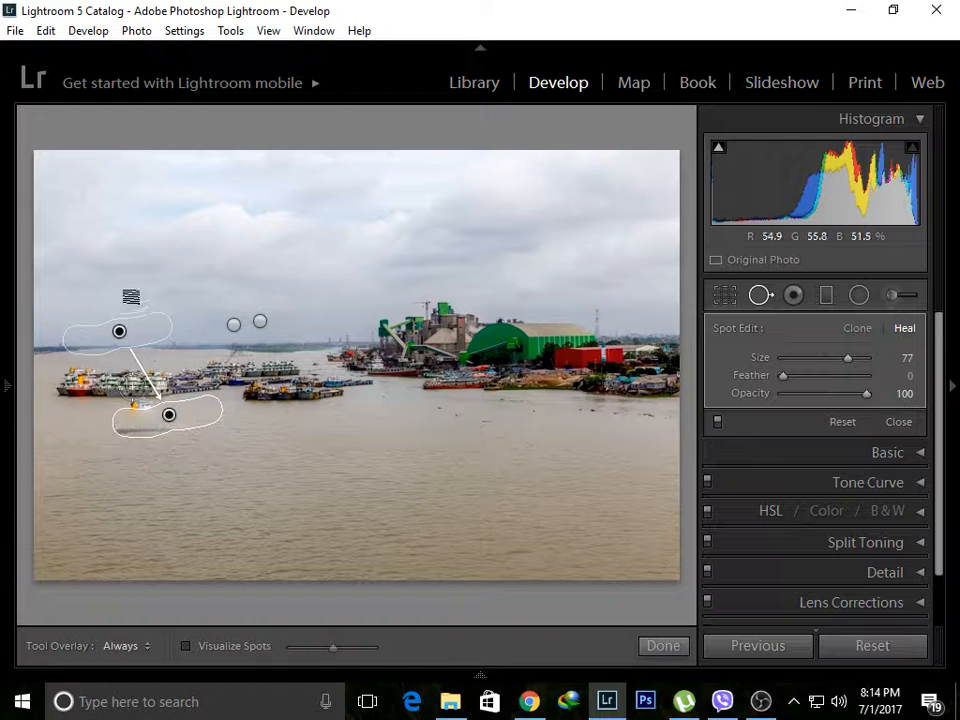
mouse_move(120, 332)
left_mouse_down()
mouse_move(190, 405)
mouse_move(227, 471)
mouse_move(326, 492)
left_mouse_up()
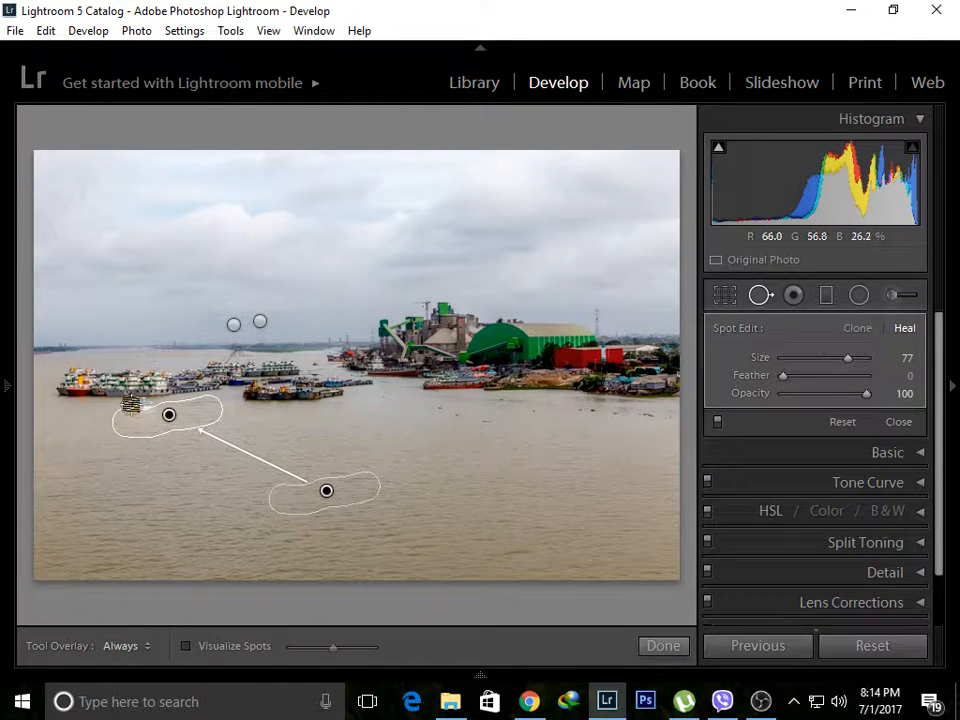
left_click(130, 404)
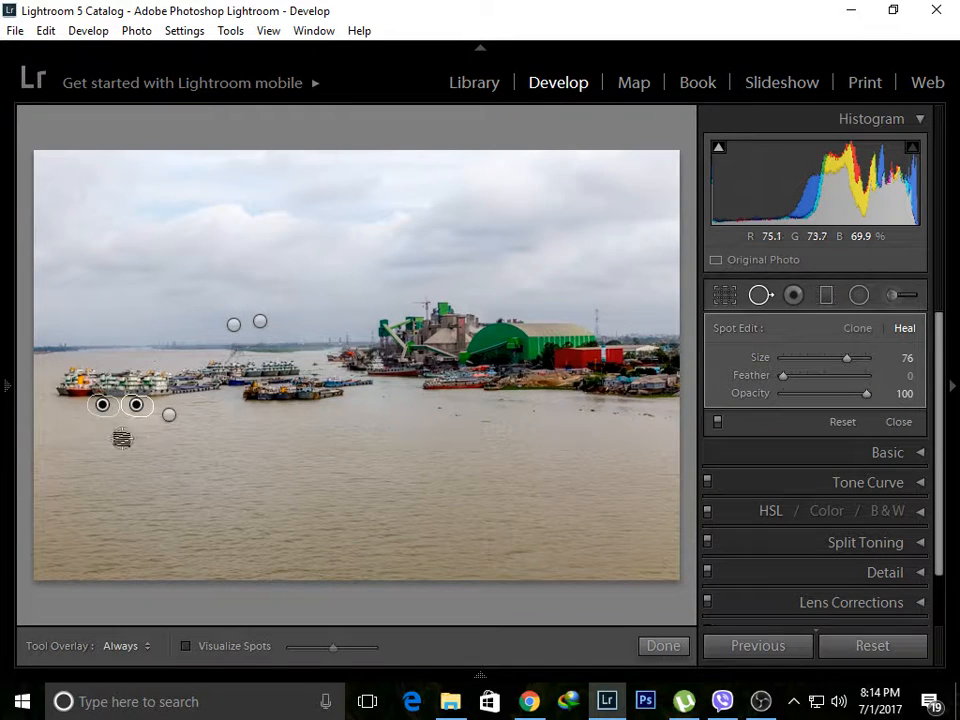
left_click(660, 646)
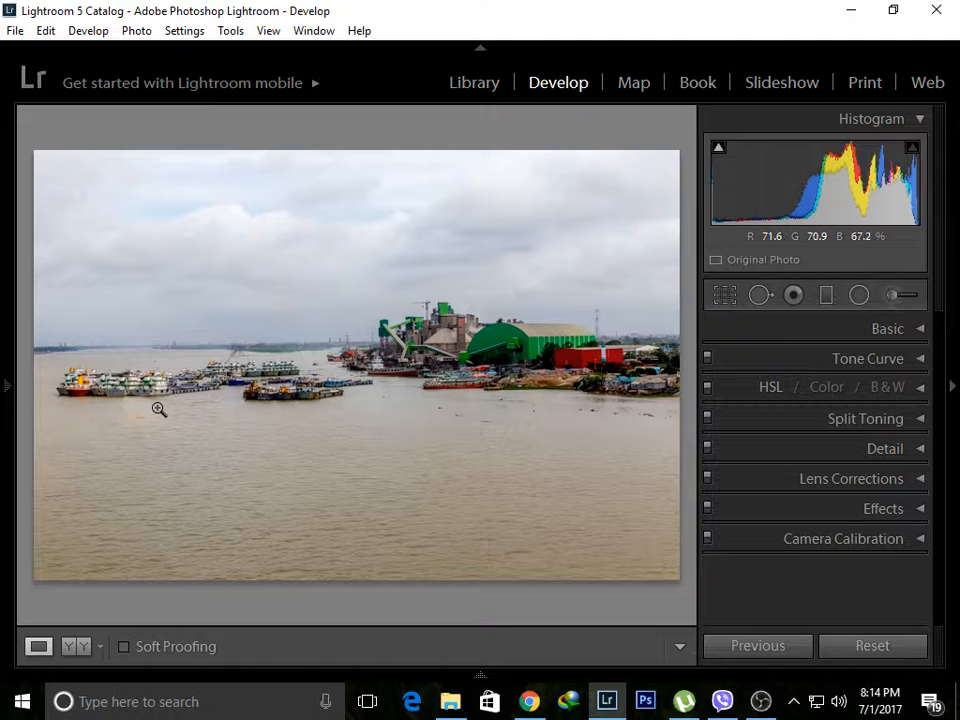
Step: Delete the heal spots covering the lone boat and finish spot removal
left_click(764, 299)
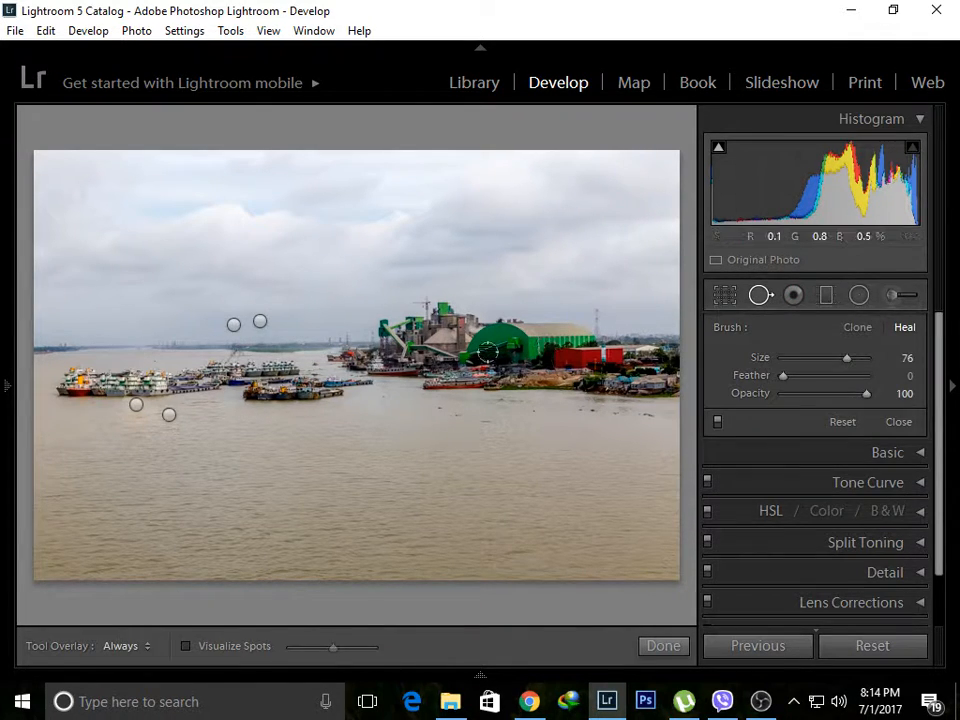
left_click(168, 416)
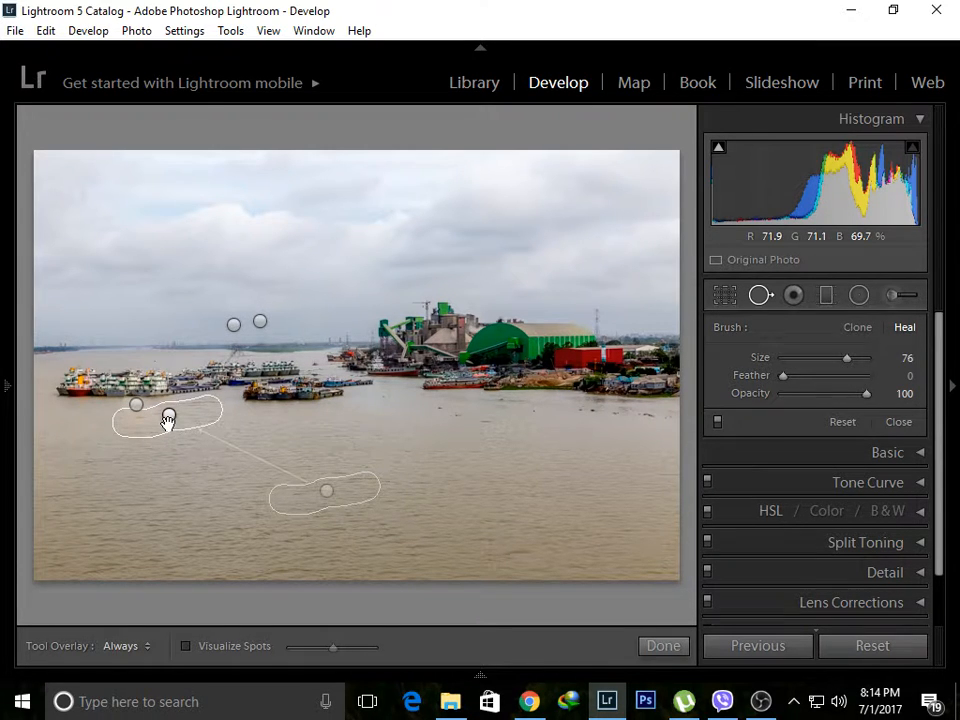
left_click(169, 420)
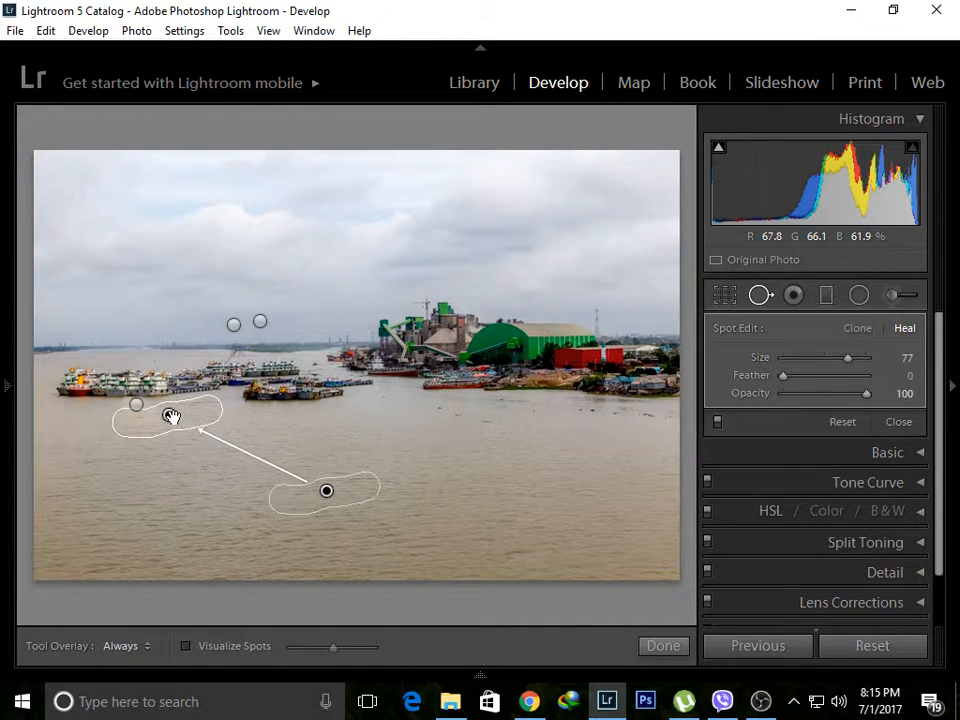
key("Delete")
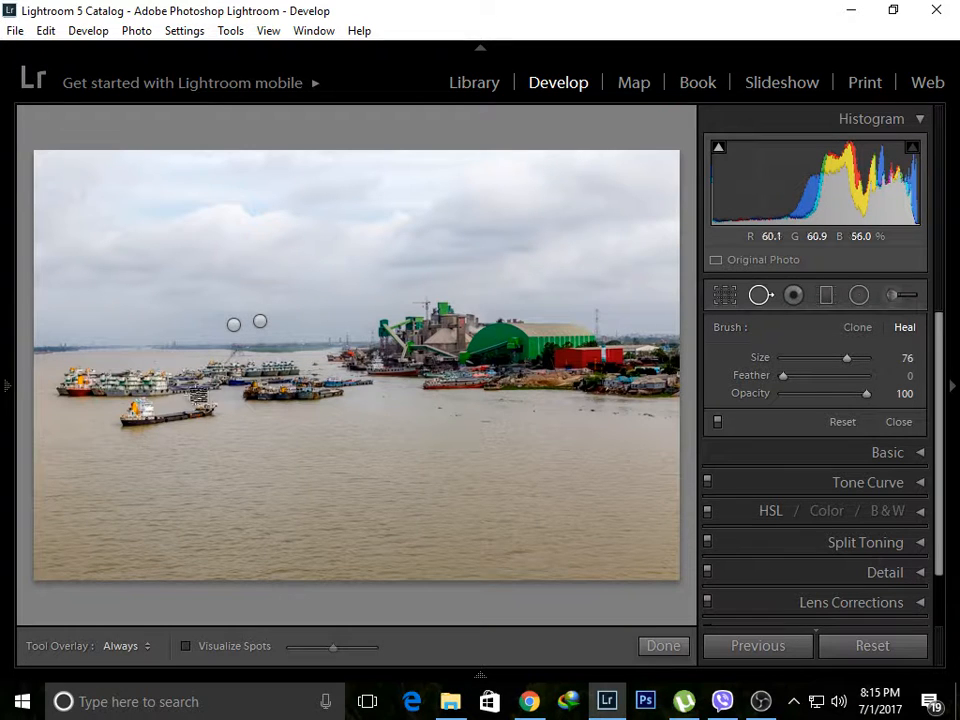
left_click(660, 652)
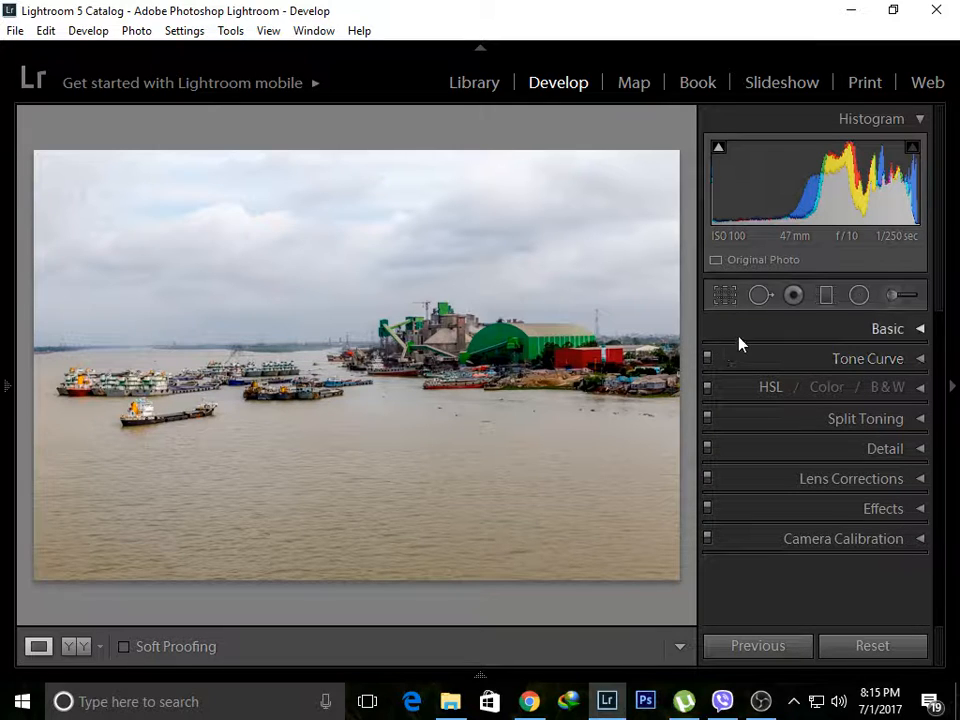
Step: Start a new Graduated Filter mask and reset all its Soften Skin effect values to 0
left_click(825, 298)
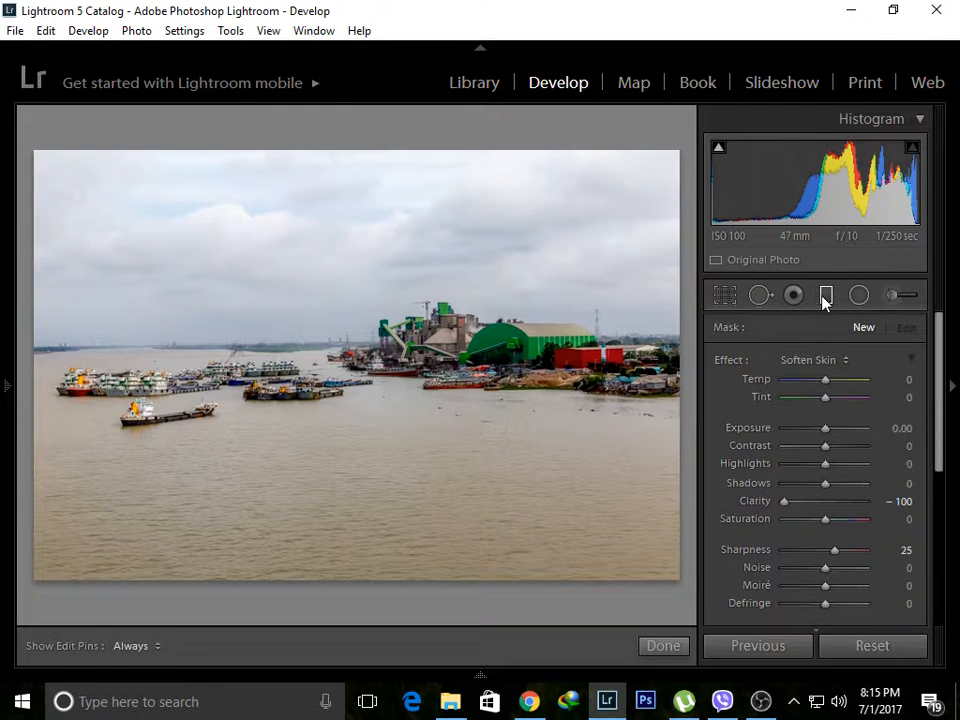
left_click(837, 368)
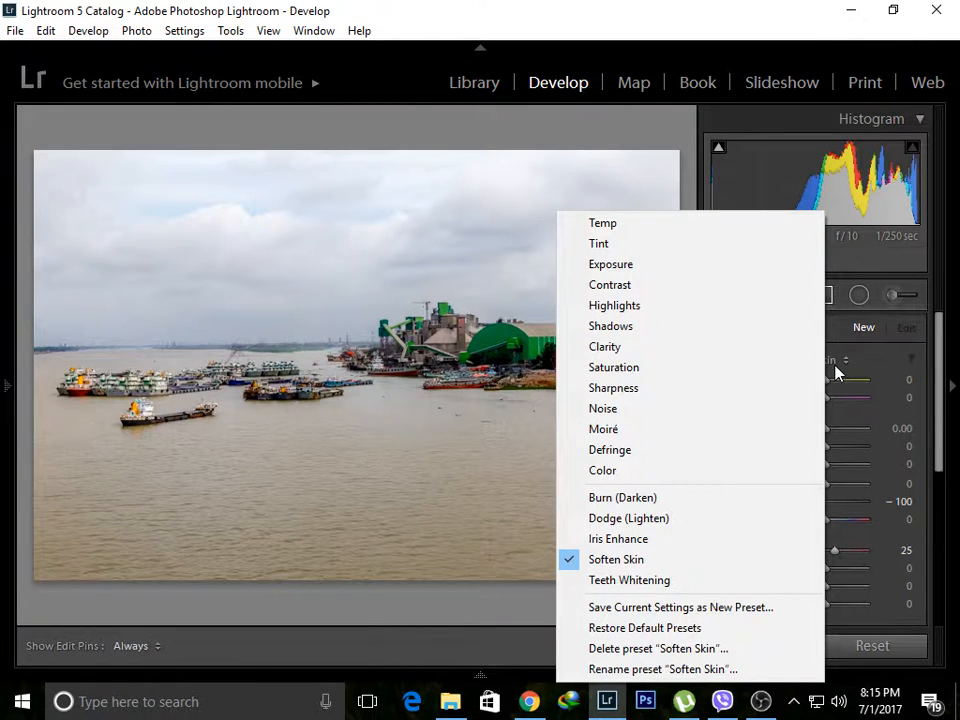
left_click(837, 368)
left_click(836, 368)
left_click(823, 370)
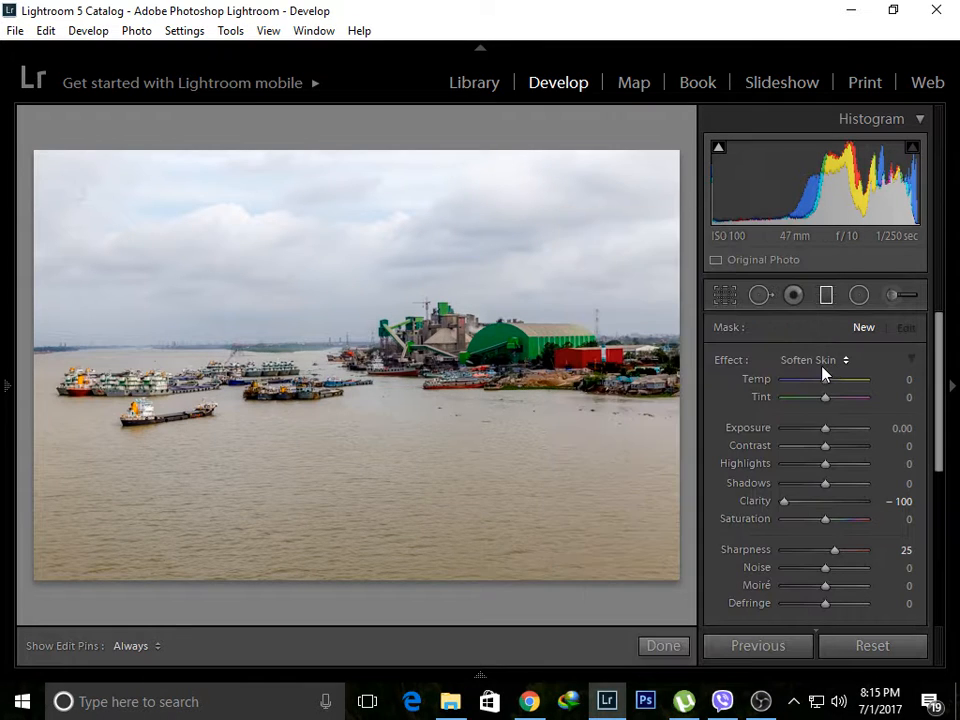
double_click(735, 367)
left_click(874, 360)
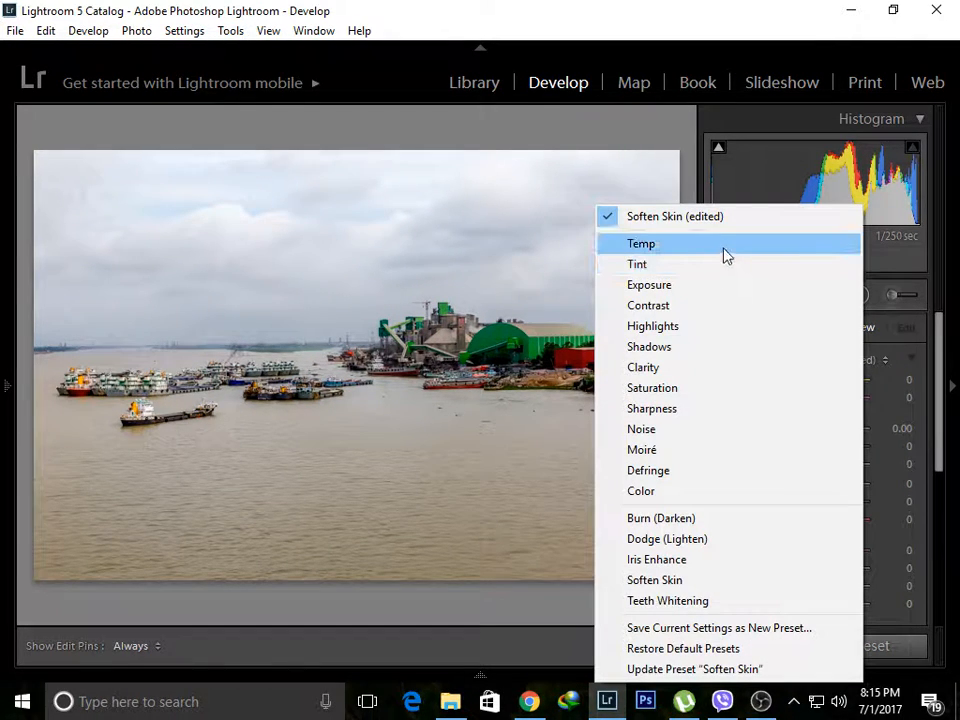
left_click(739, 222)
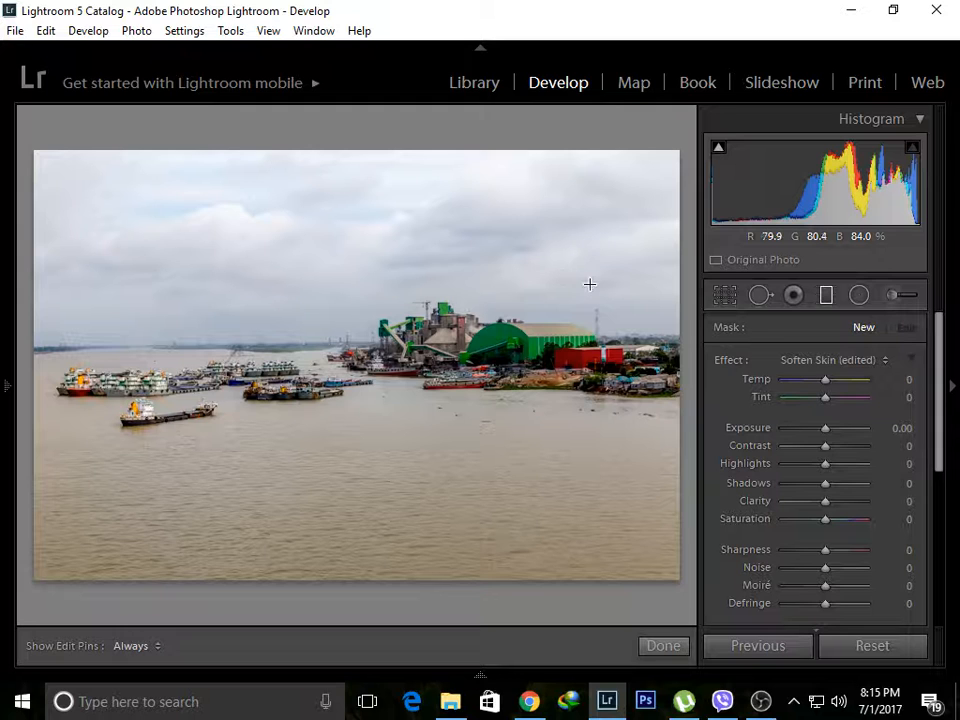
Step: Draw a perfectly horizontal graduated filter spanning from the photo's top edge to its bottom edge
left_click_drag(333, 150, 394, 471)
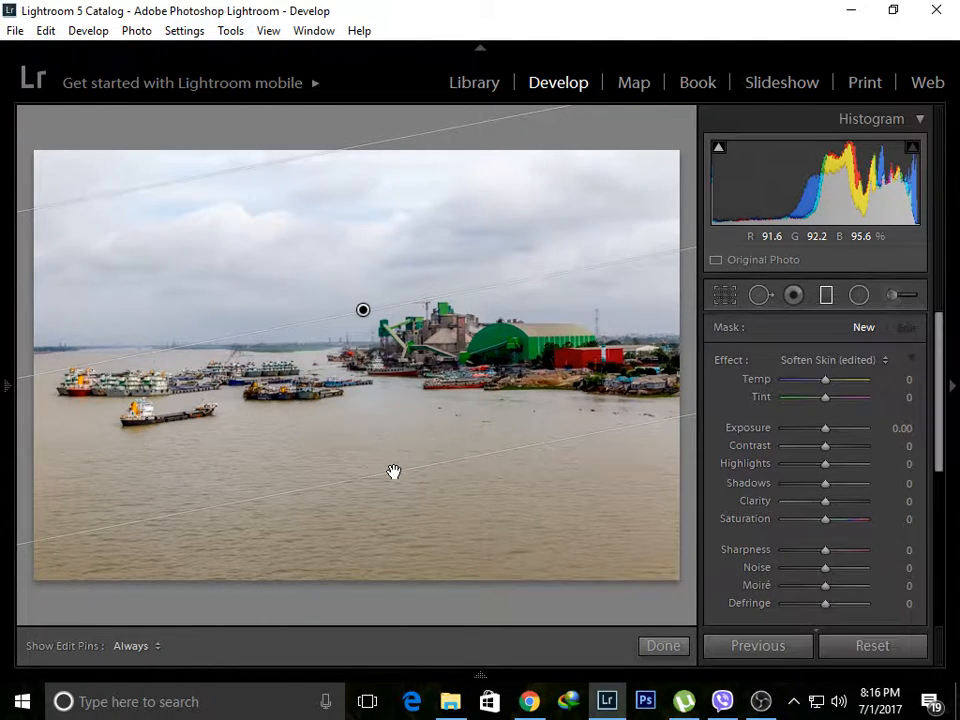
key("shift")
left_click_drag(394, 471, 360, 582)
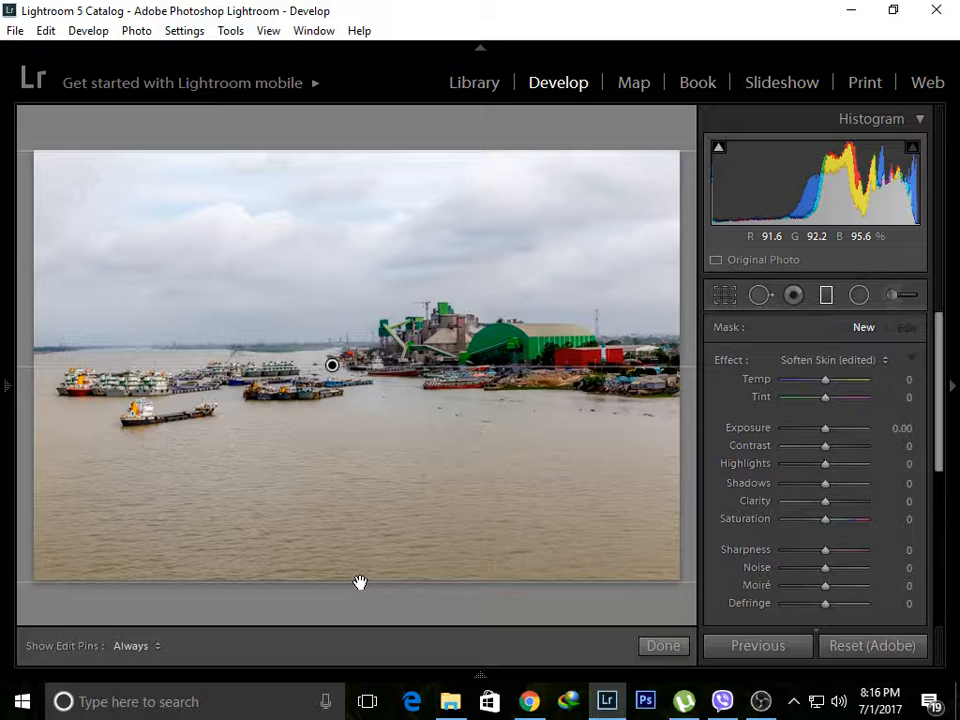
left_click_drag(360, 582, 360, 582)
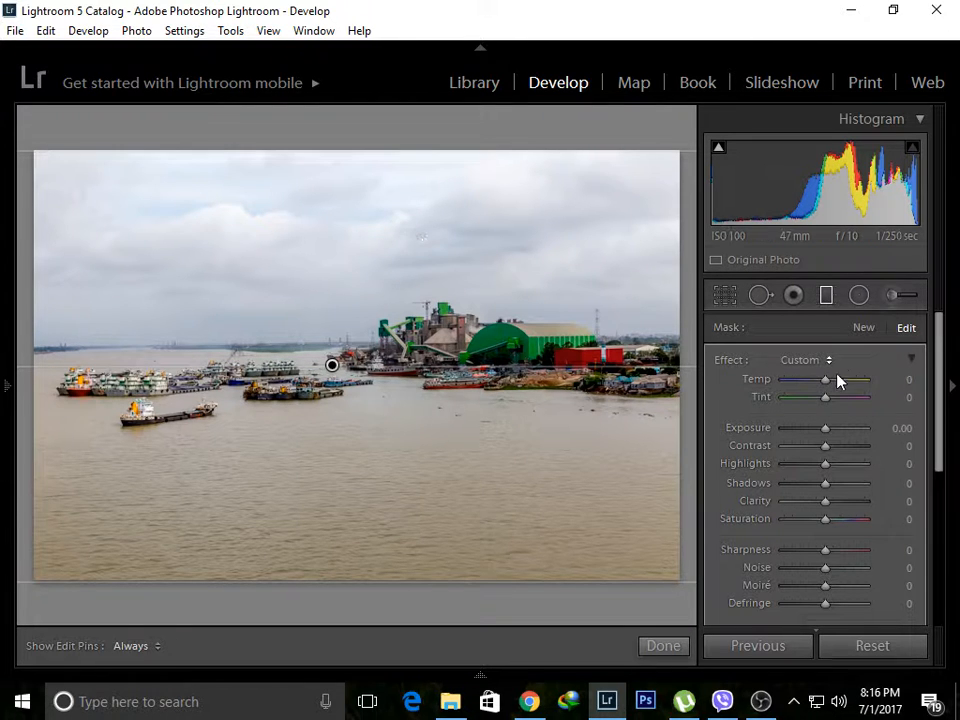
Step: Set the graduated filter's Temp to -1 and Exposure to -0.32, dismissing the notification
left_click_drag(826, 381, 826, 384)
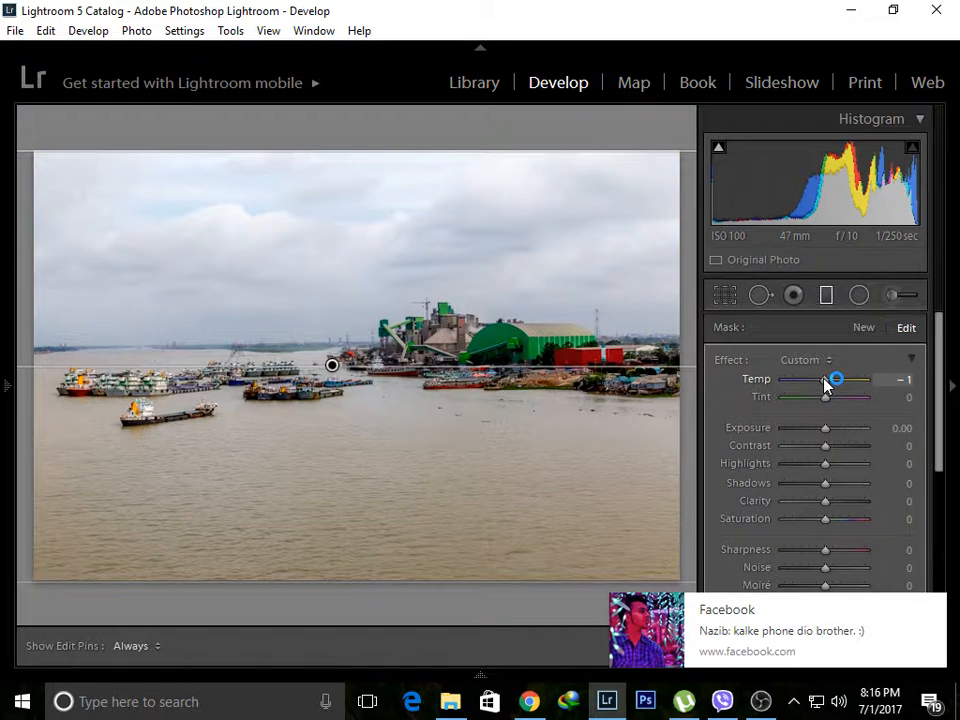
left_click(933, 609)
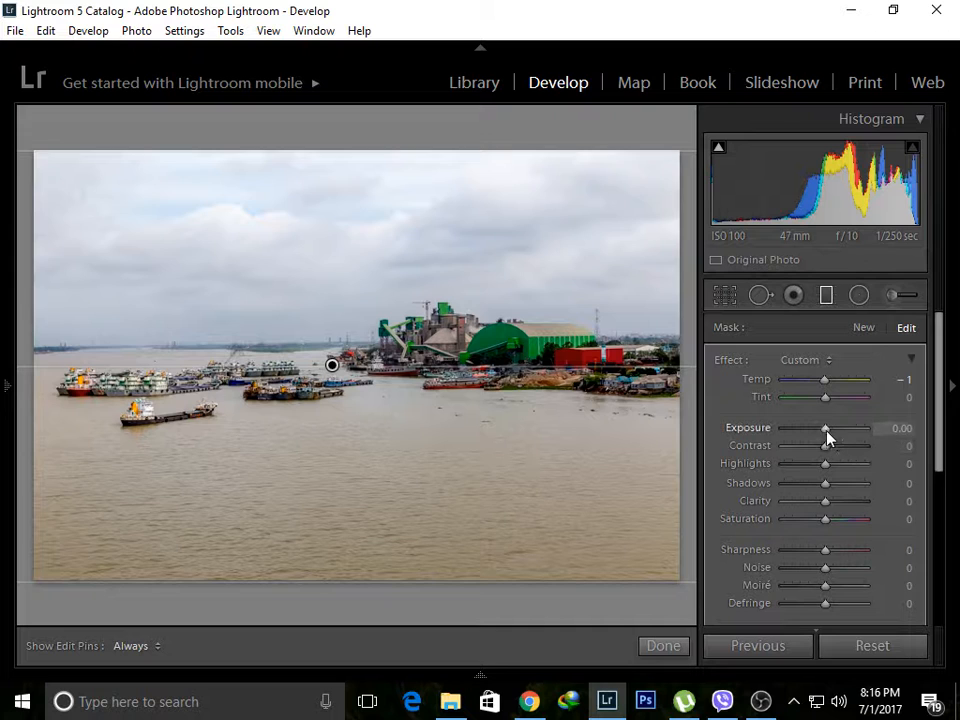
left_click_drag(826, 430, 823, 431)
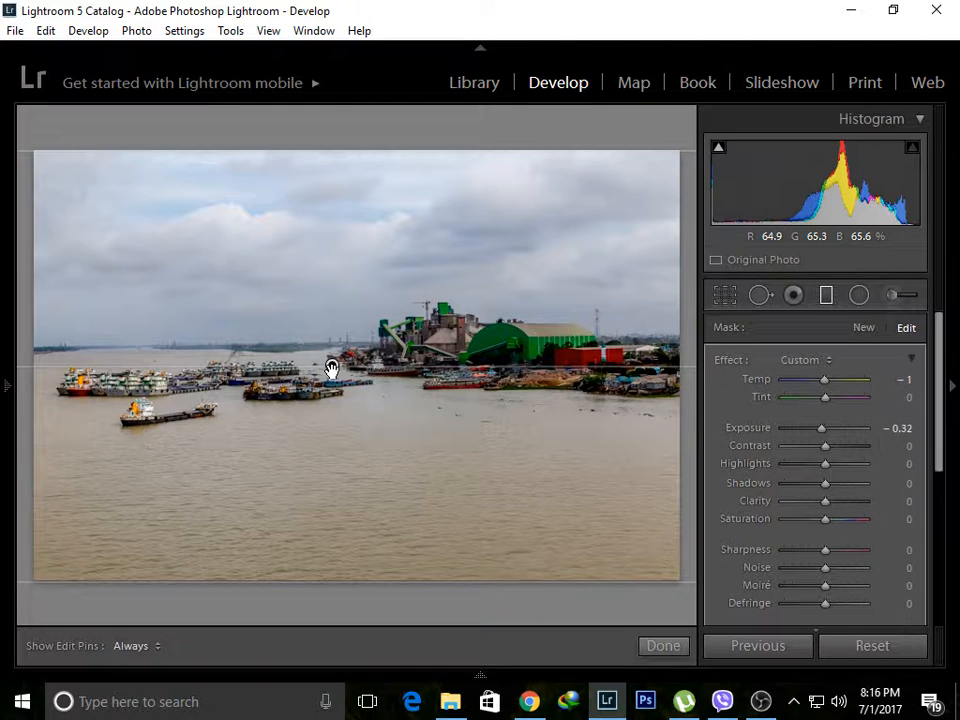
Step: Try moving the graduated filter up to the horizon with Exposure -0.22, Contrast 100, Highlights -100 and Shadows -100
left_click_drag(331, 369, 336, 347)
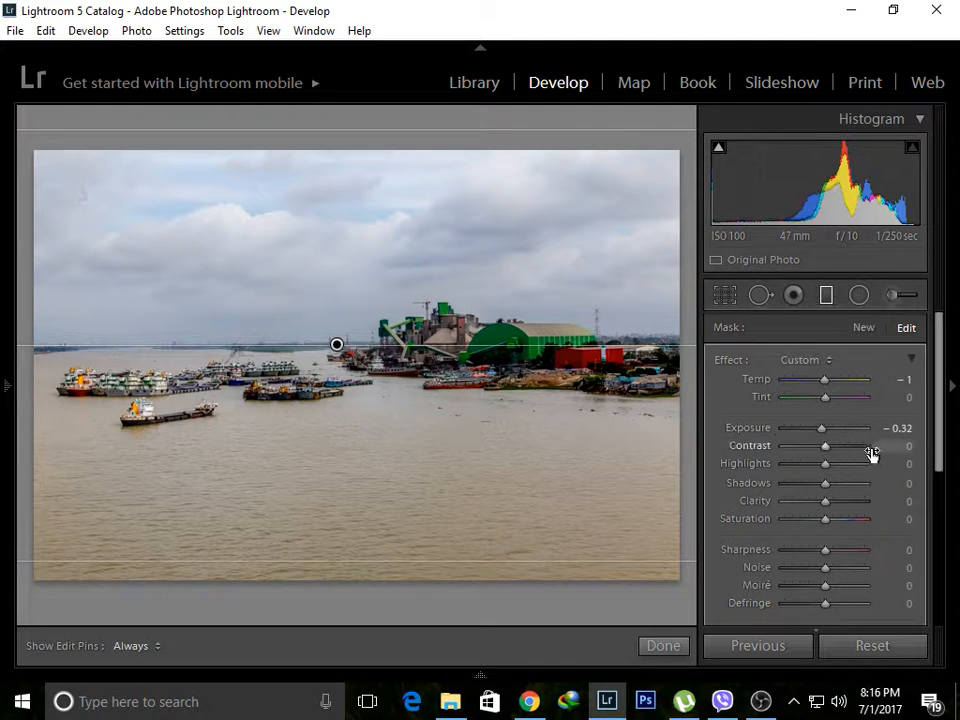
key("shift")
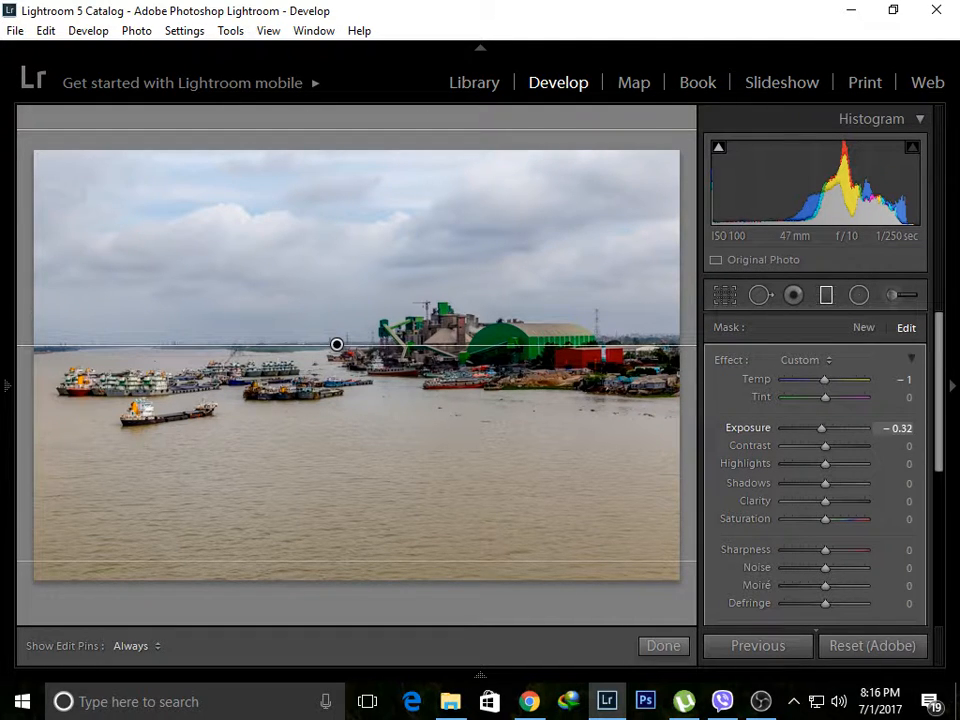
left_click_drag(822, 428, 870, 452)
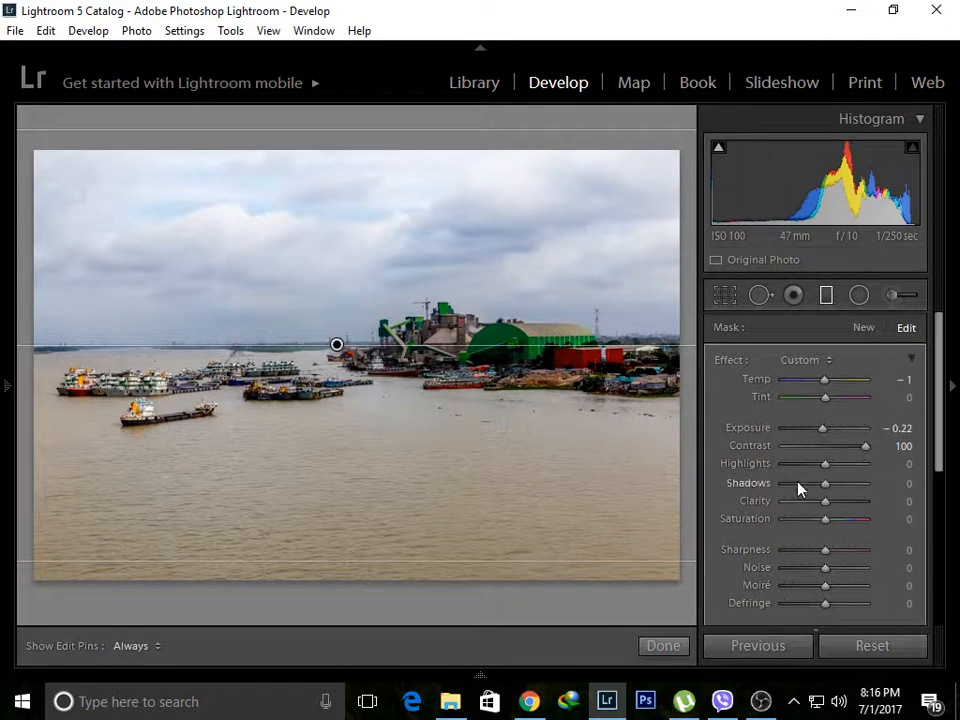
left_click_drag(826, 464, 703, 471)
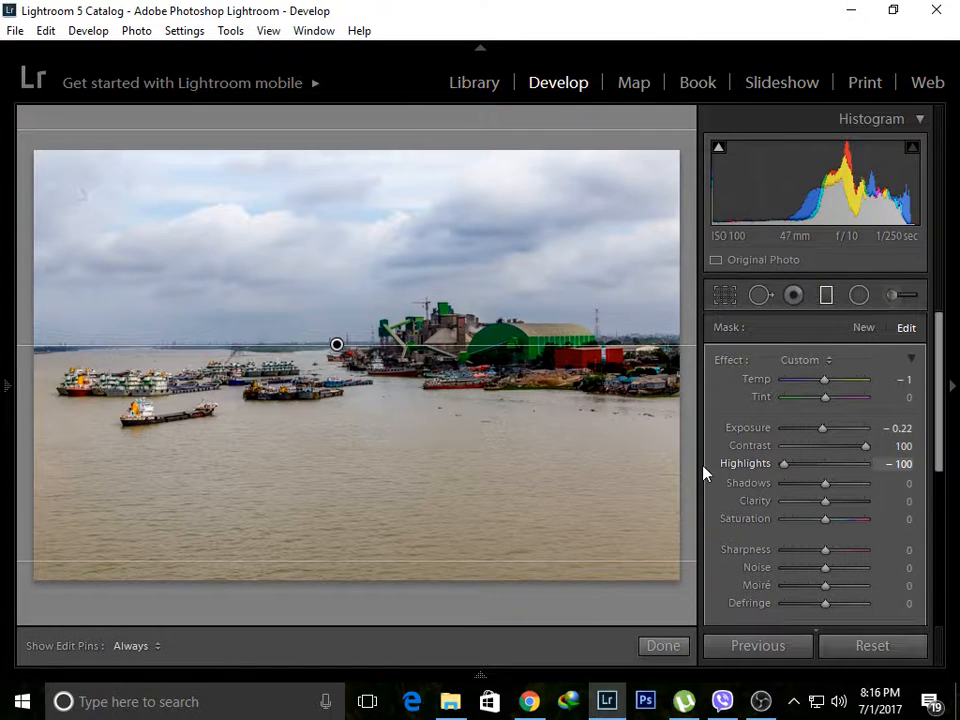
left_click_drag(829, 494, 686, 489)
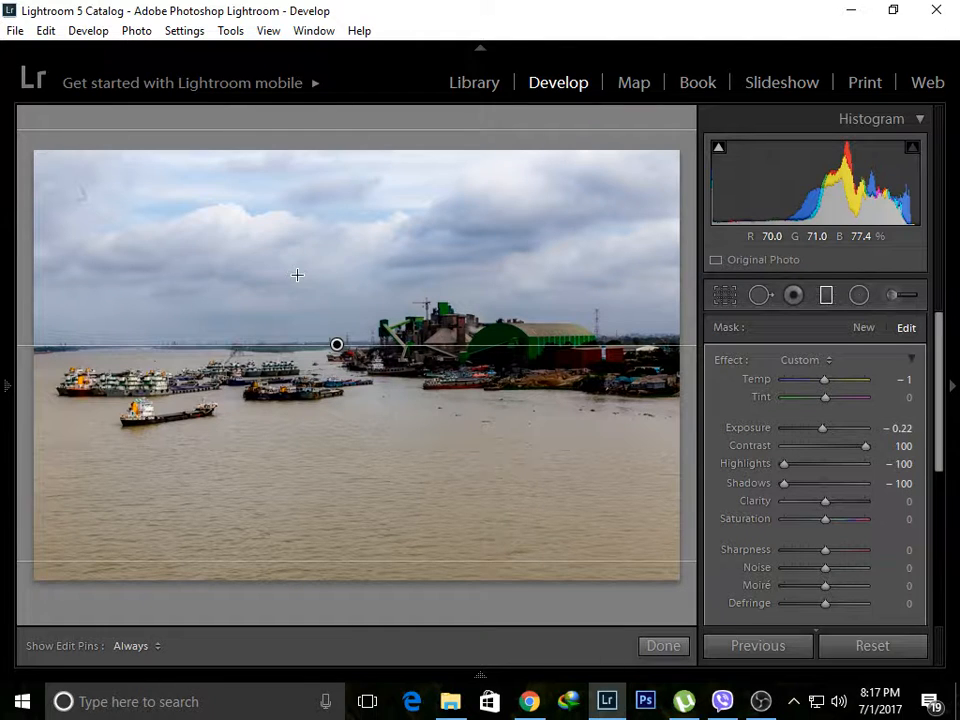
Step: Undo the graduated filter's last Shadows, Highlights, Contrast and Exposure changes and its repositioning
left_click(48, 31)
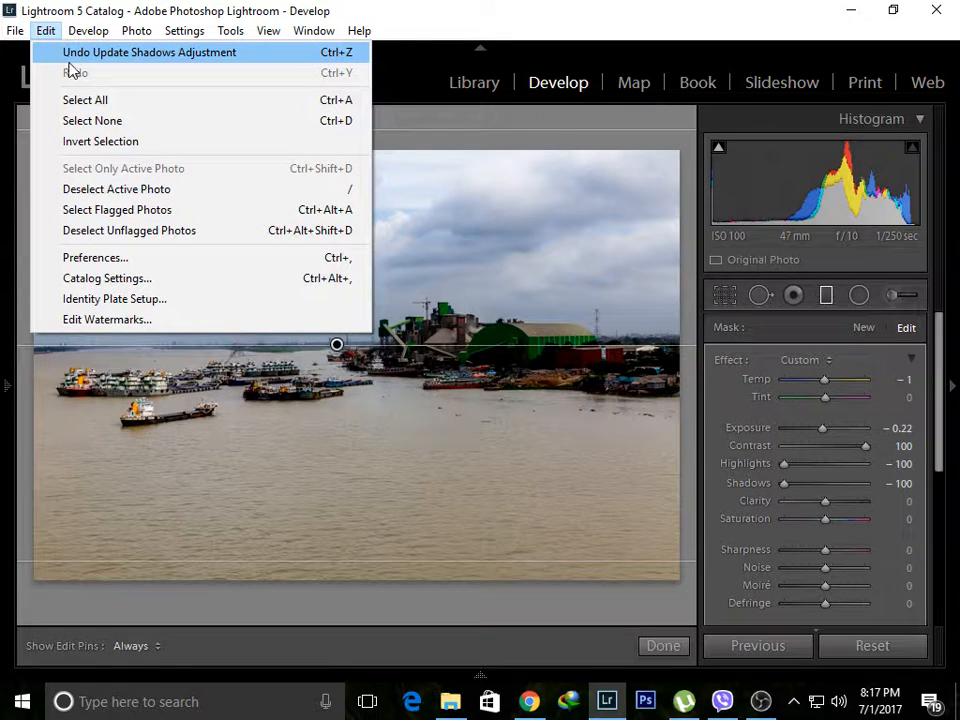
left_click(70, 55)
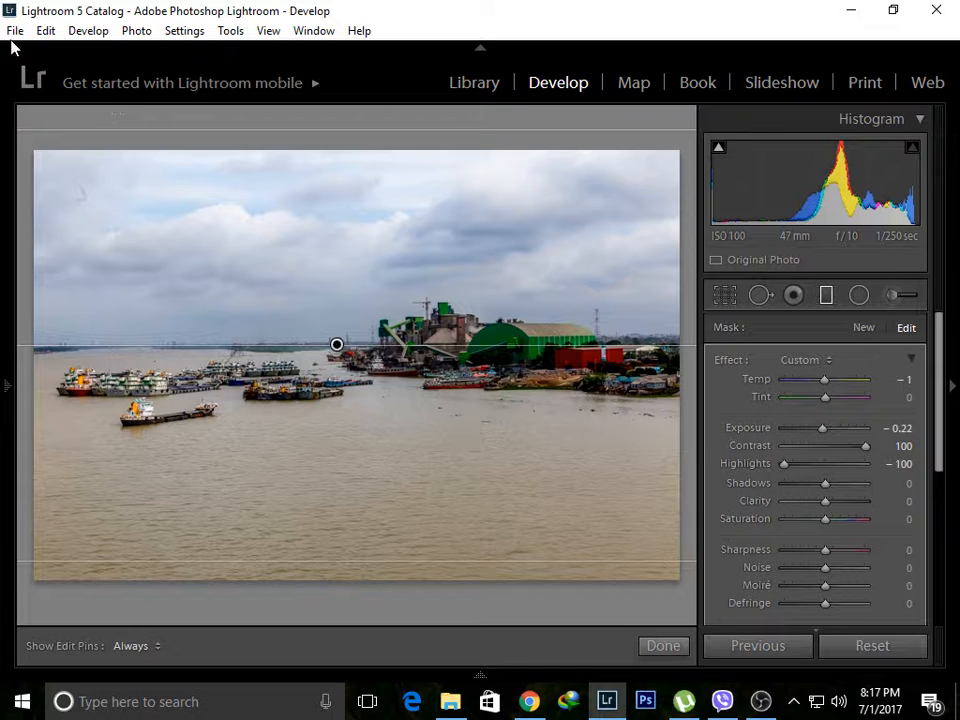
left_click(45, 31)
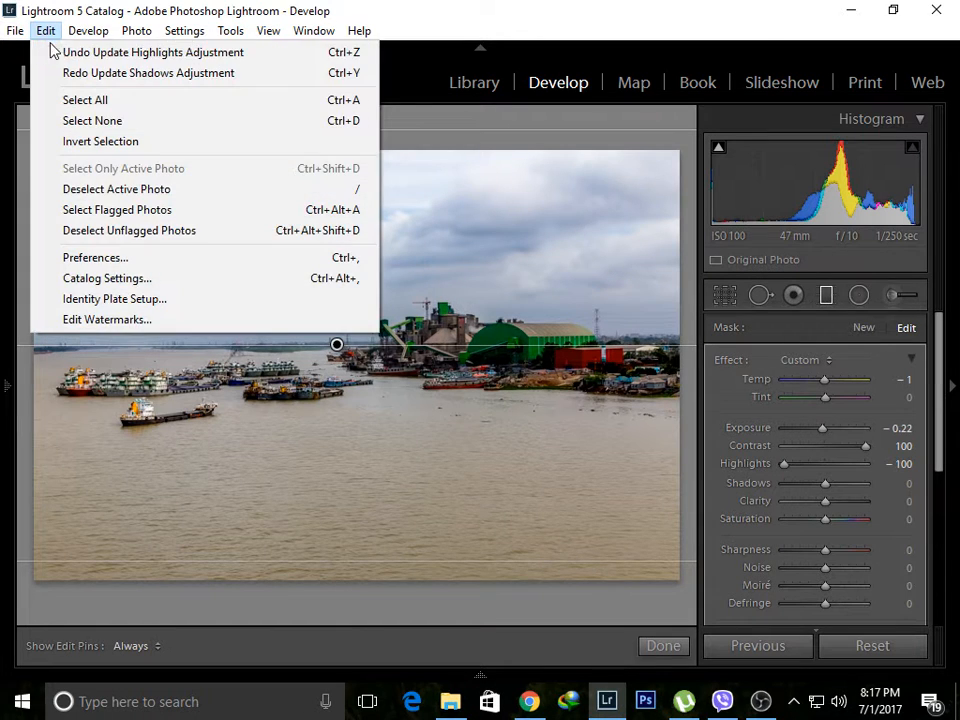
left_click(54, 52)
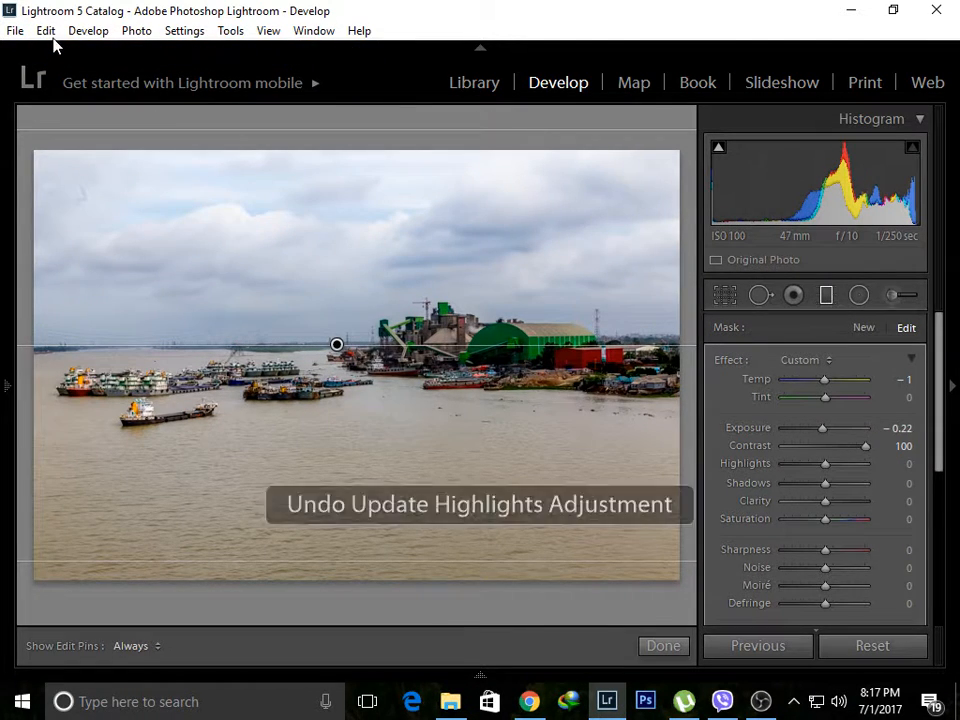
left_click(49, 33)
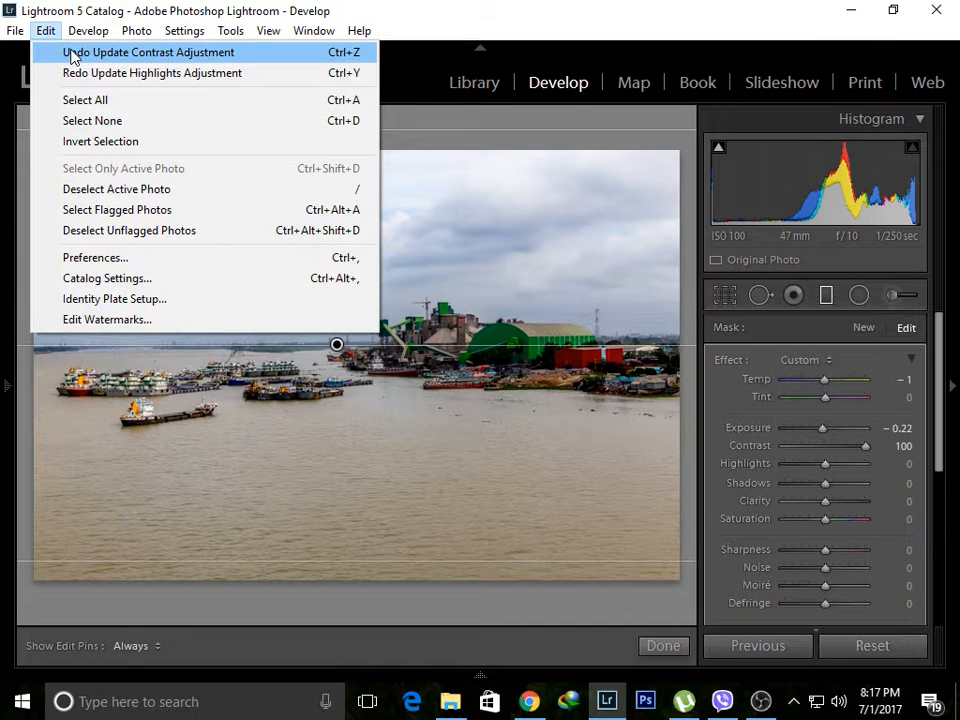
left_click(73, 53)
left_click(50, 32)
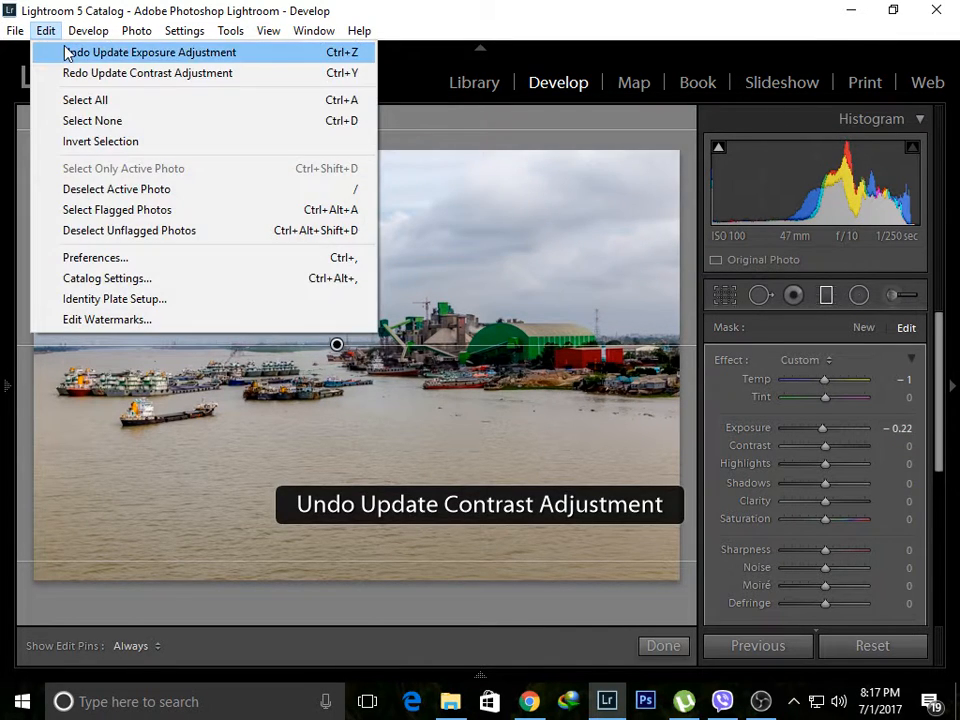
left_click(68, 53)
left_click(46, 33)
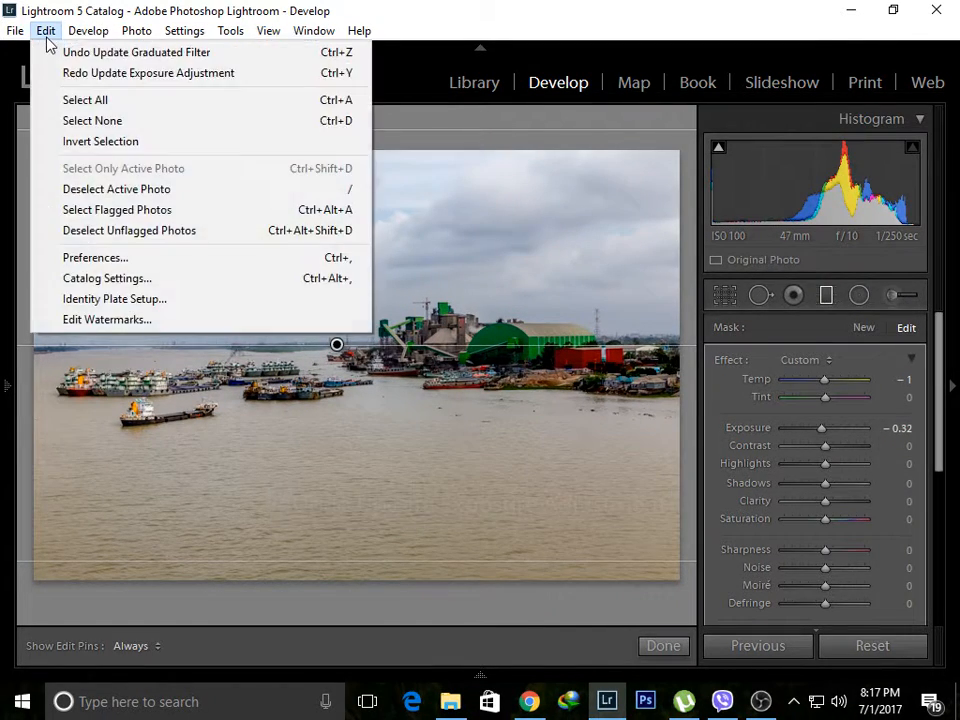
left_click(60, 56)
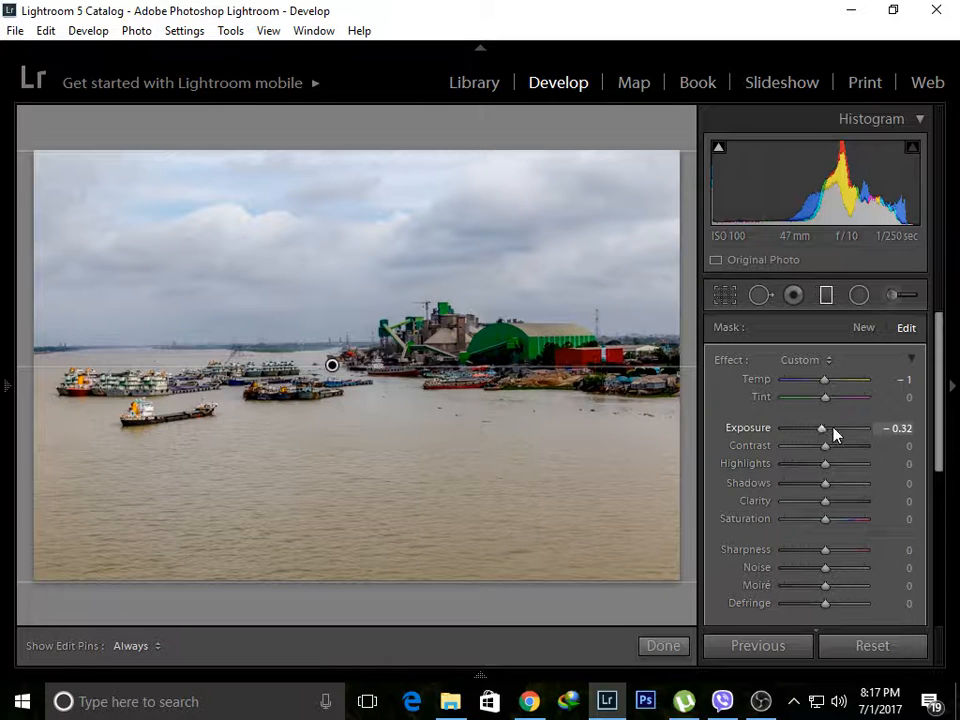
scroll(826, 495, "down", 2)
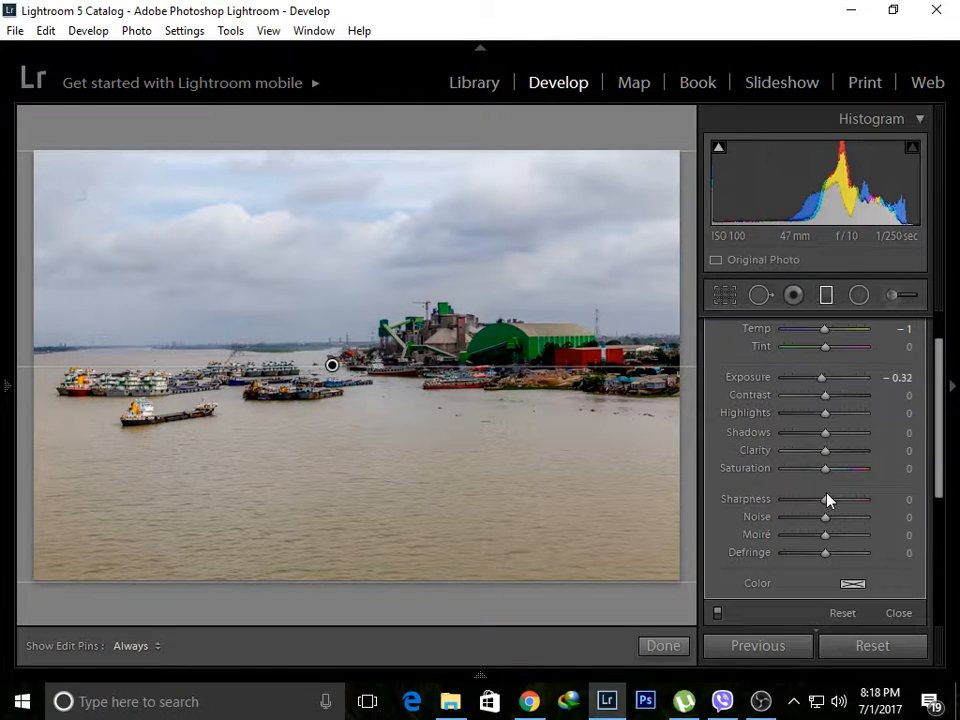
Step: Finish the graduated filter and paint an adjustment brush mask across the upper part of the sky
left_click(684, 646)
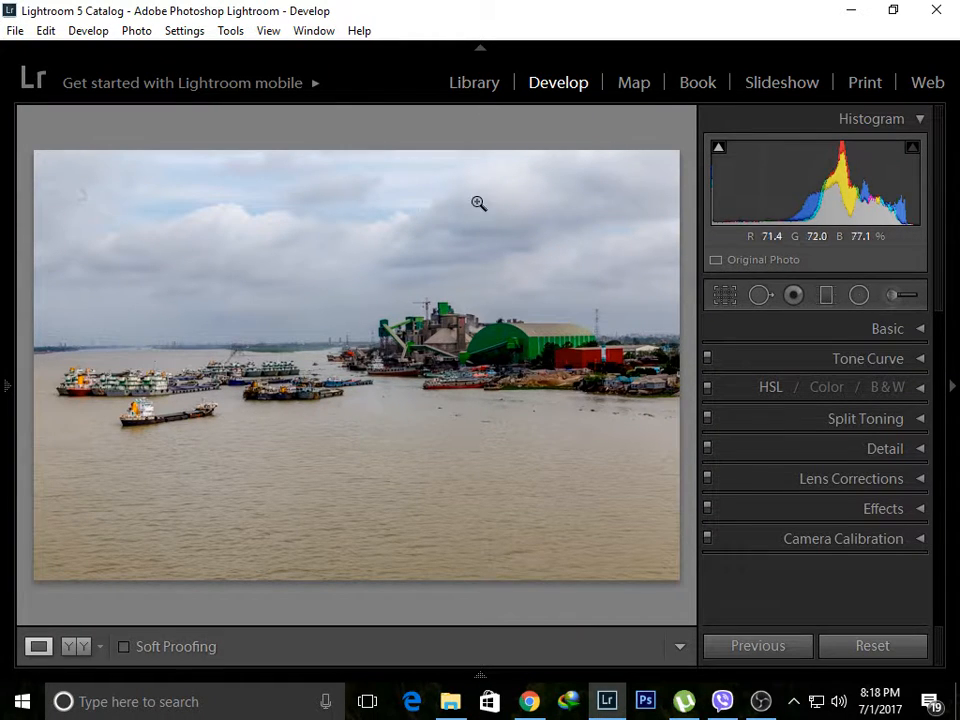
left_click(903, 311)
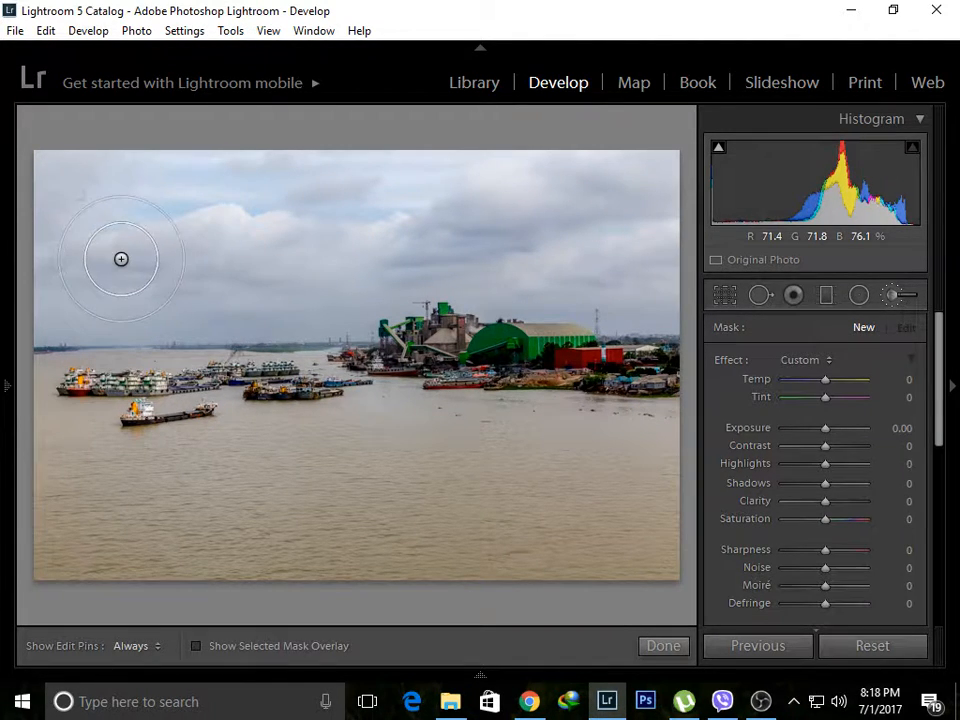
key("h")
mouse_move(544, 177)
left_mouse_down()
mouse_move(627, 242)
mouse_move(443, 193)
left_mouse_up()
key("shift")
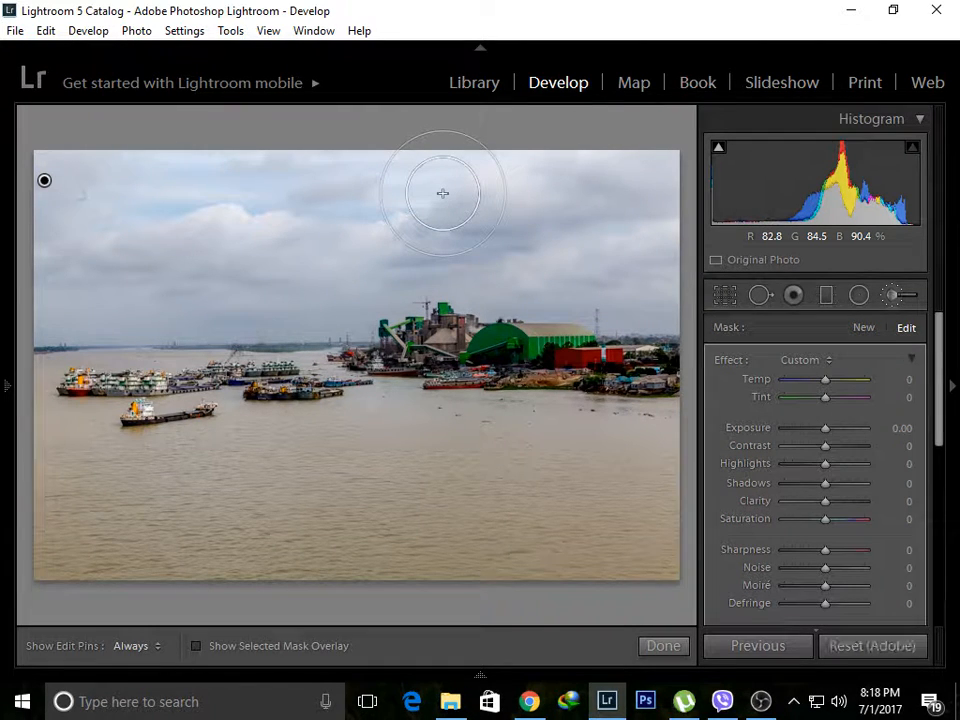
key("h")
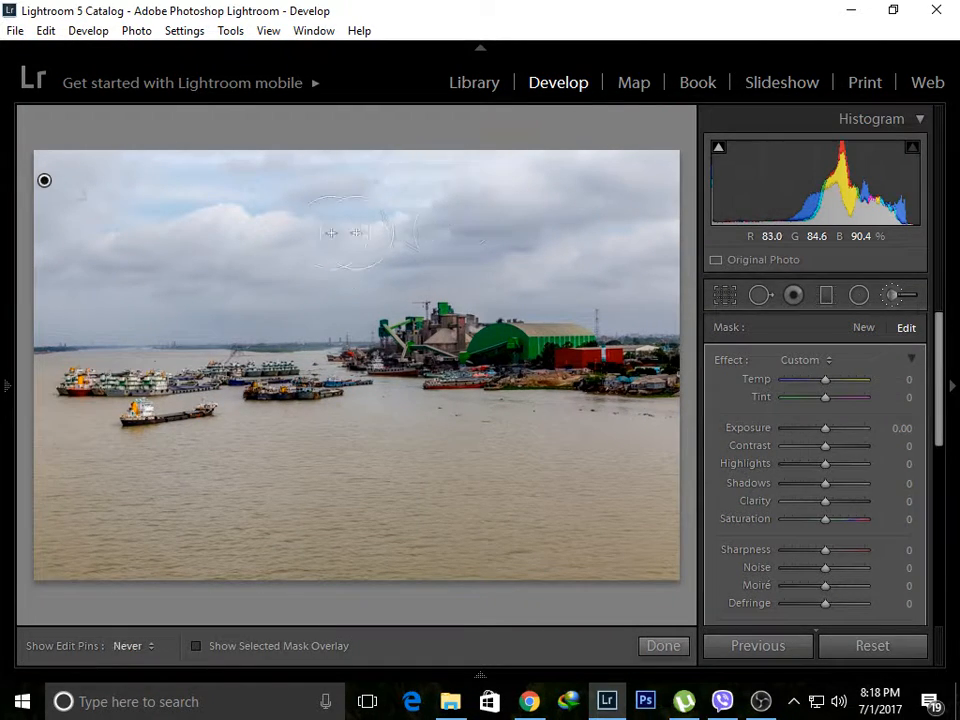
key("h")
key("shift")
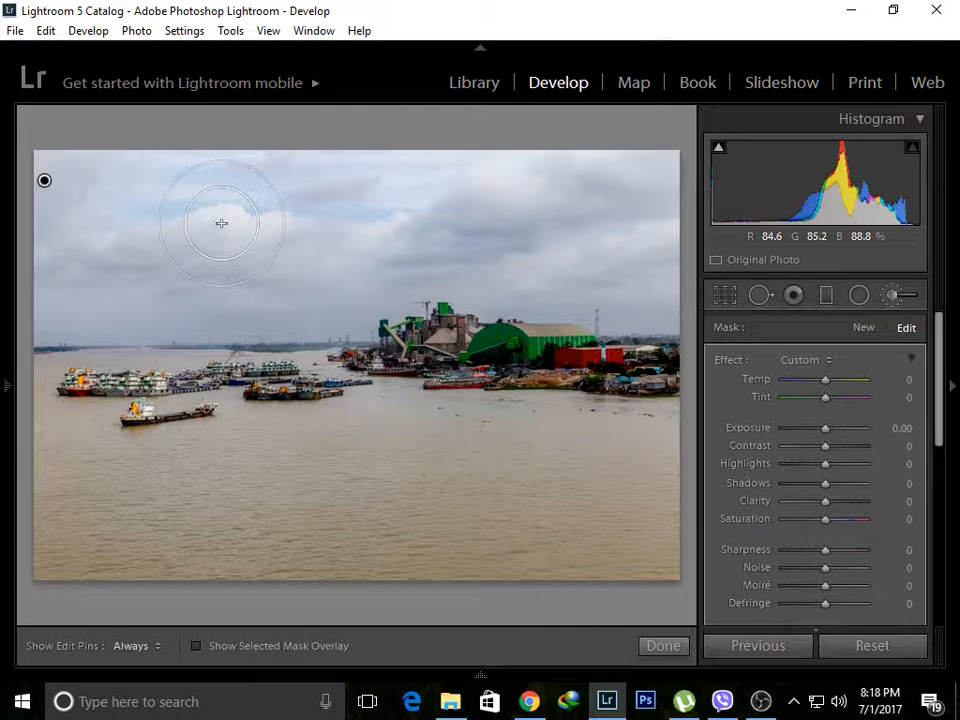
Step: Show the brush's mask overlay and cycle its colour to green
key("o")
key("o")
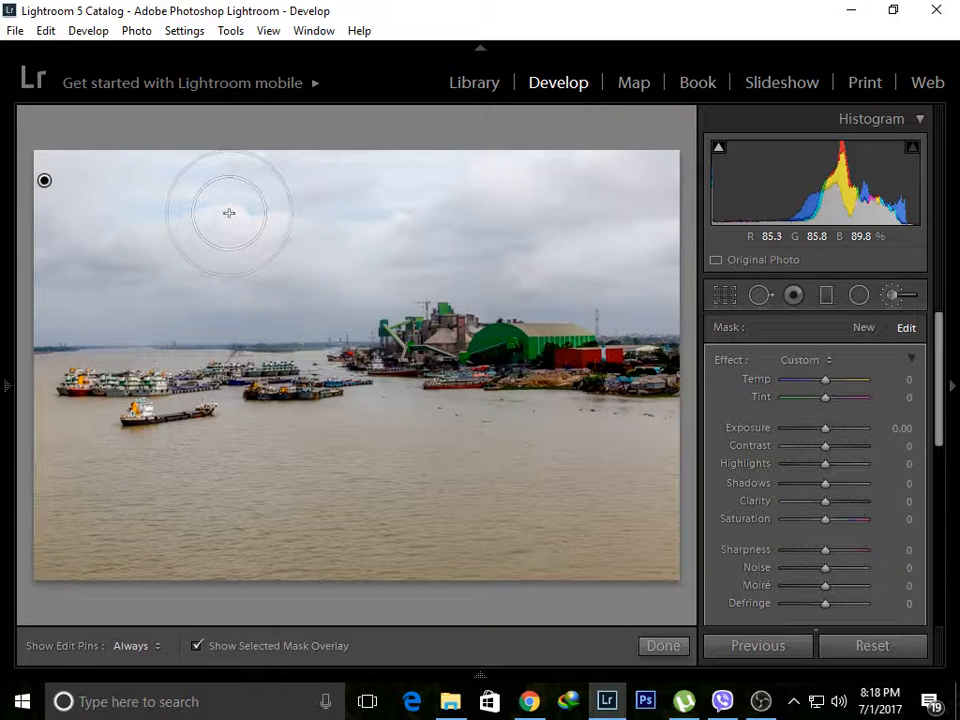
key("shift")
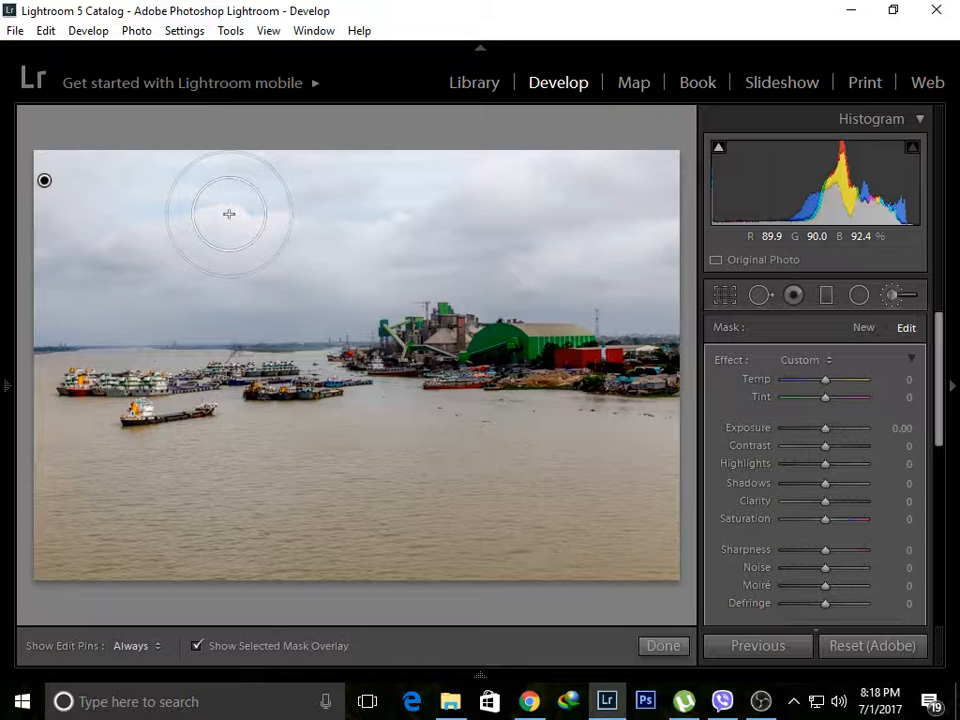
key("shift+o")
key("shift+o")
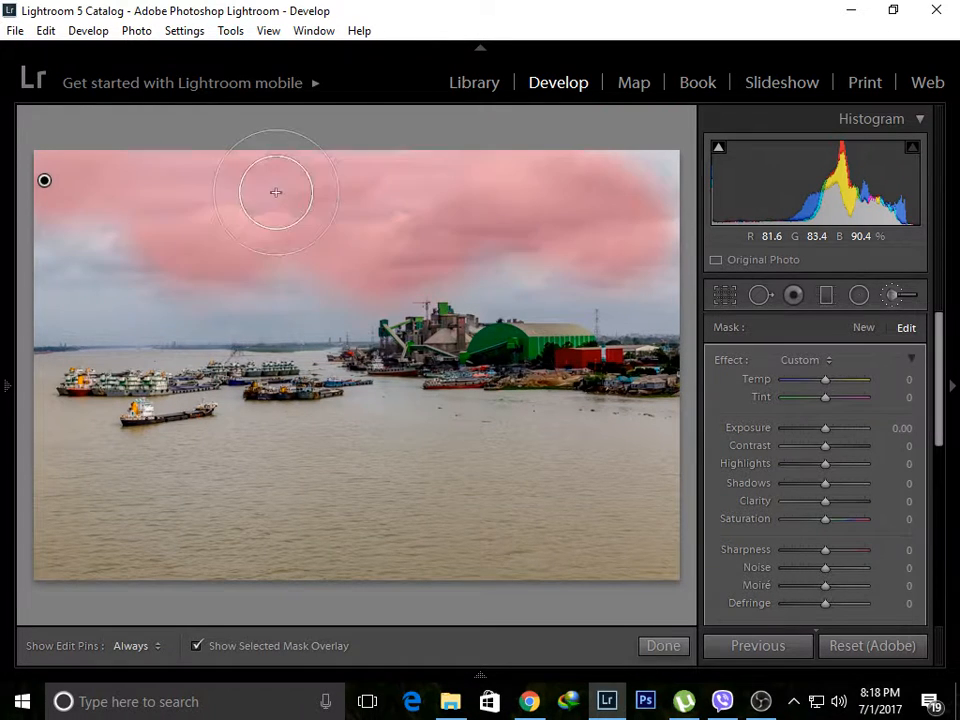
key("shift+o")
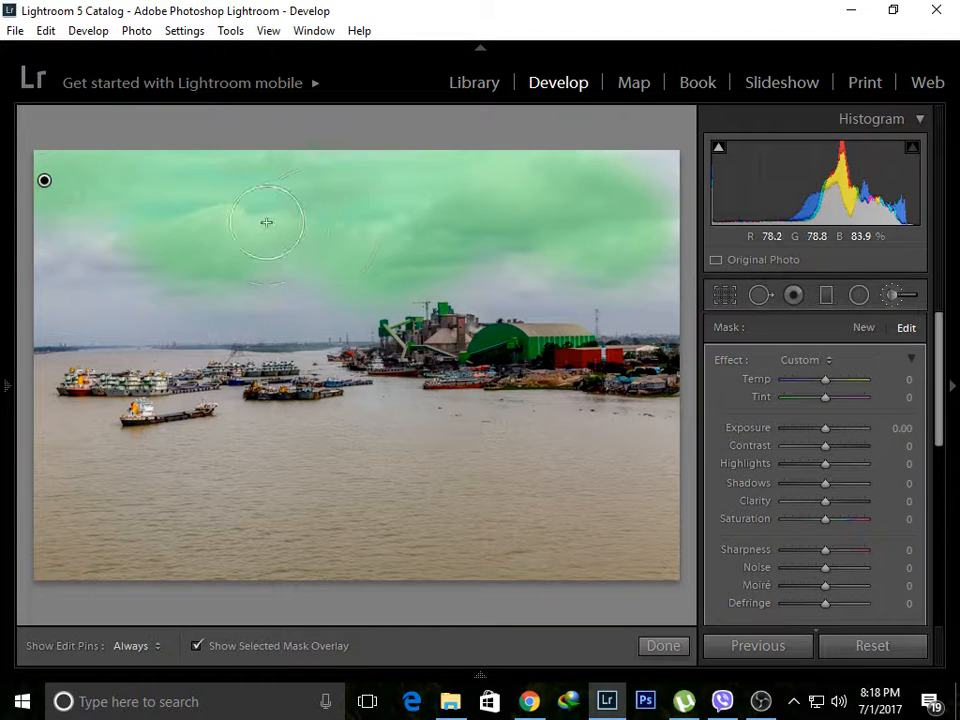
Step: Extend the brush mask over the rest of the sky down to the horizon and hide the mask overlay
key("h")
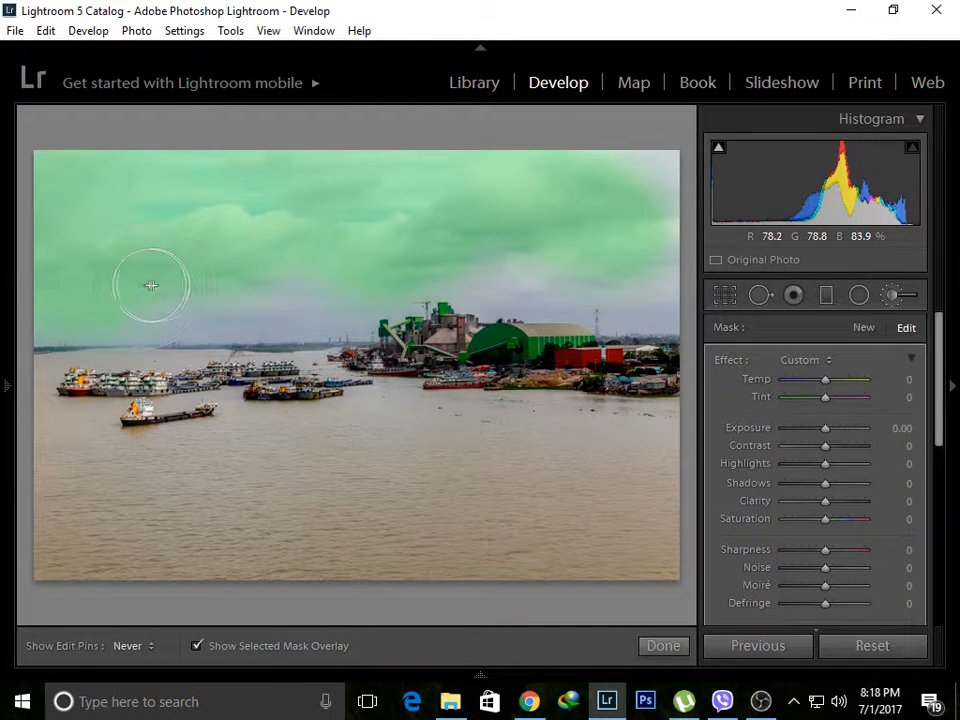
mouse_move(445, 232)
left_mouse_down()
mouse_move(691, 292)
mouse_move(681, 171)
left_mouse_up()
key("h")
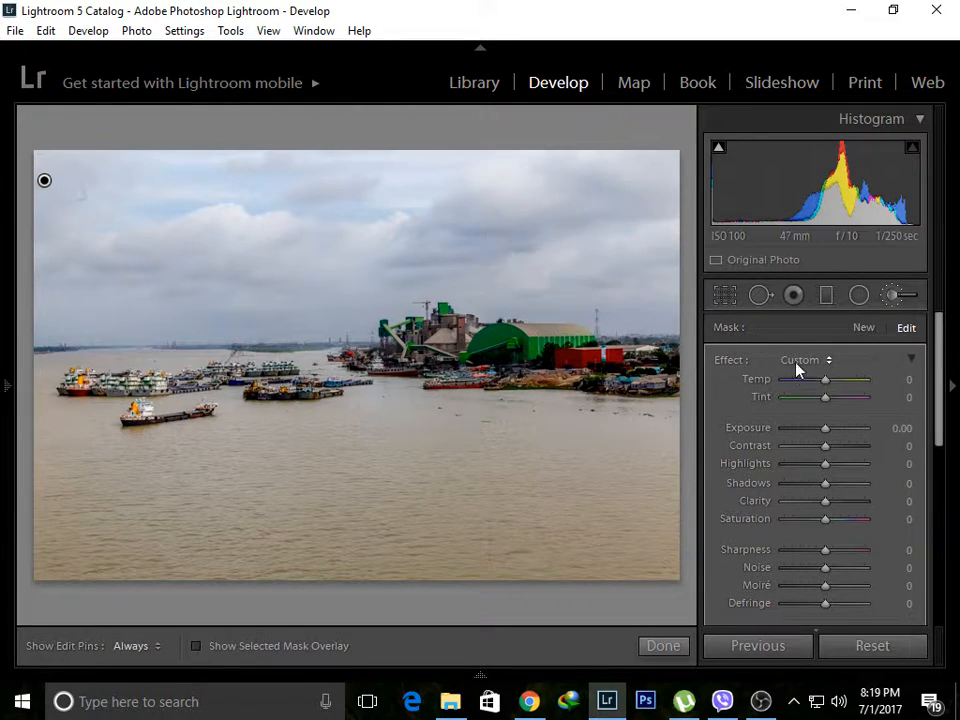
Step: Set the sky brush's Exposure to -0.14 and Contrast to 31
left_click_drag(825, 432, 821, 433)
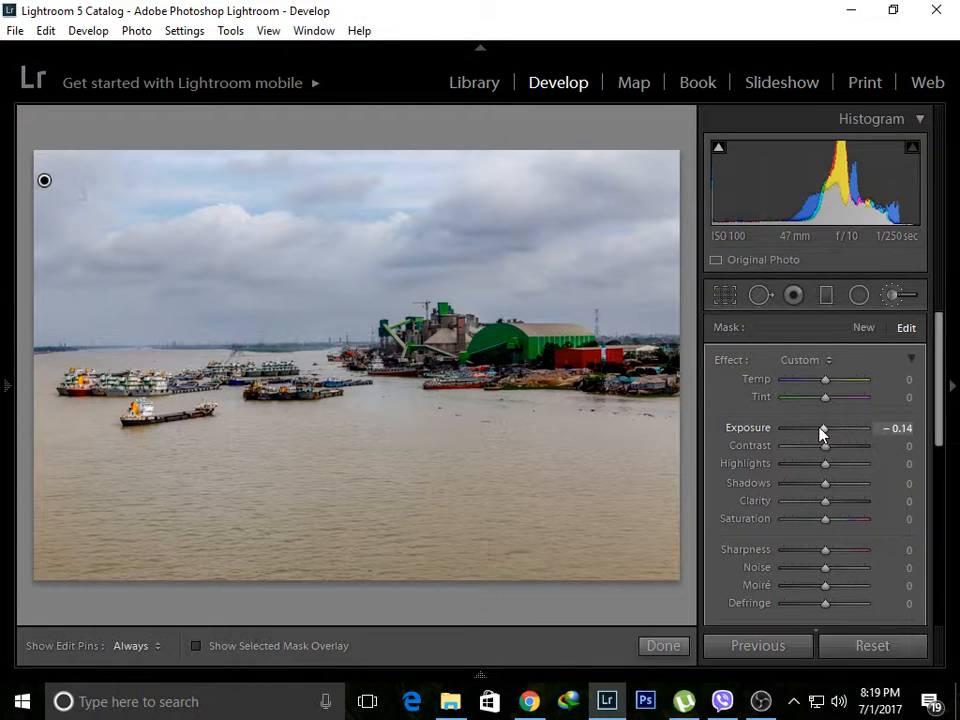
left_click_drag(823, 445, 829, 497)
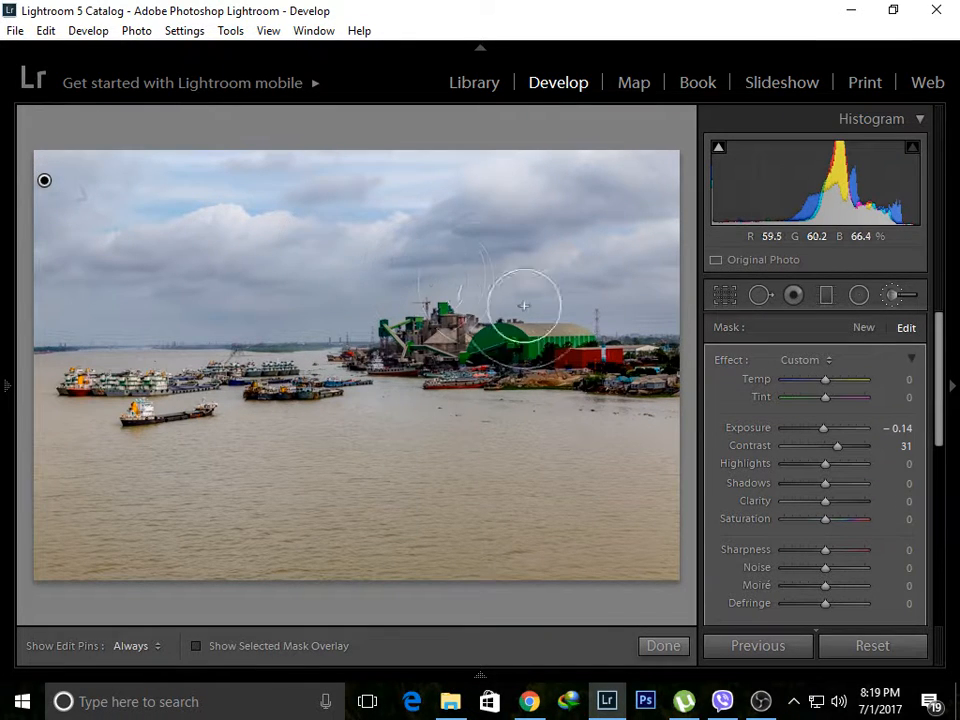
key("shift")
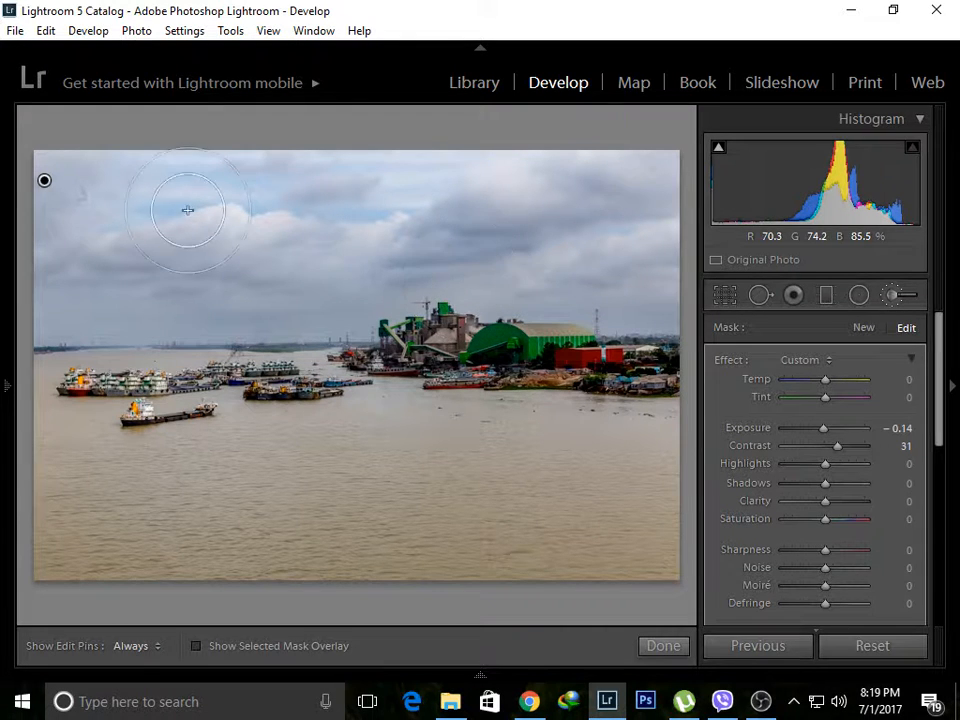
Step: Check the sky brush's coverage with the green mask overlay, hide the overlay and close the adjustment brush
left_click(45, 180)
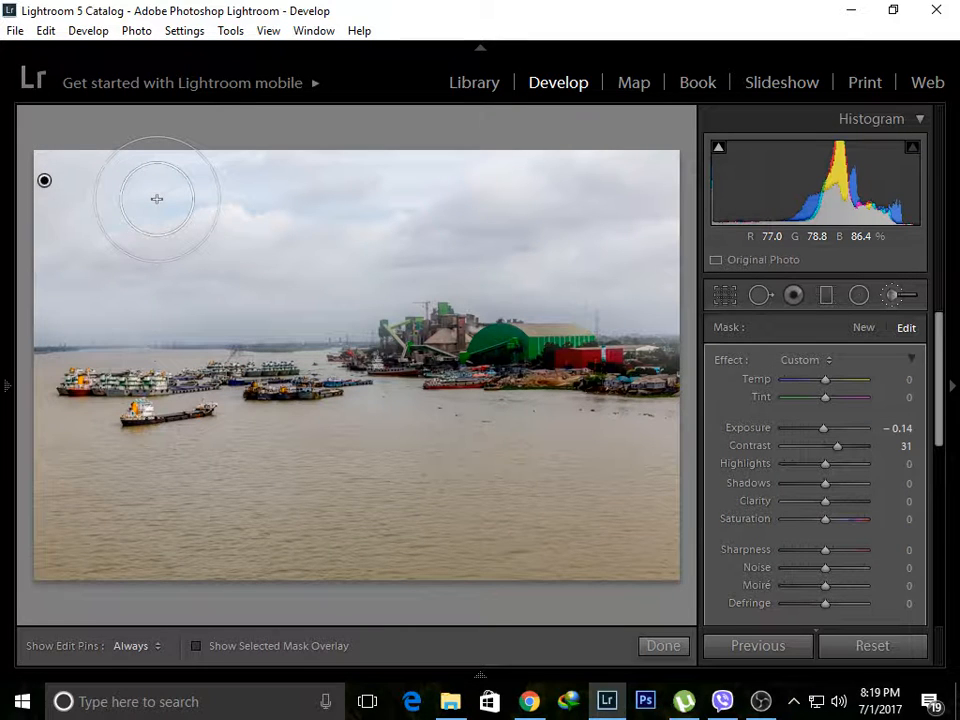
key("o")
key("o")
key("shift+o")
key("shift+o")
key("shift+o")
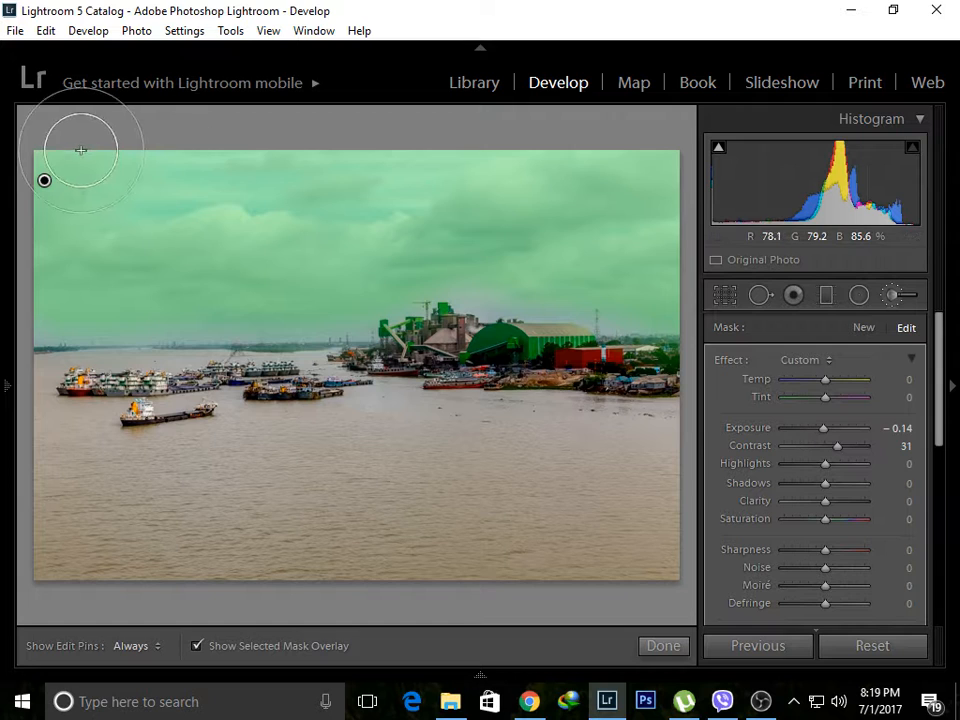
key("o")
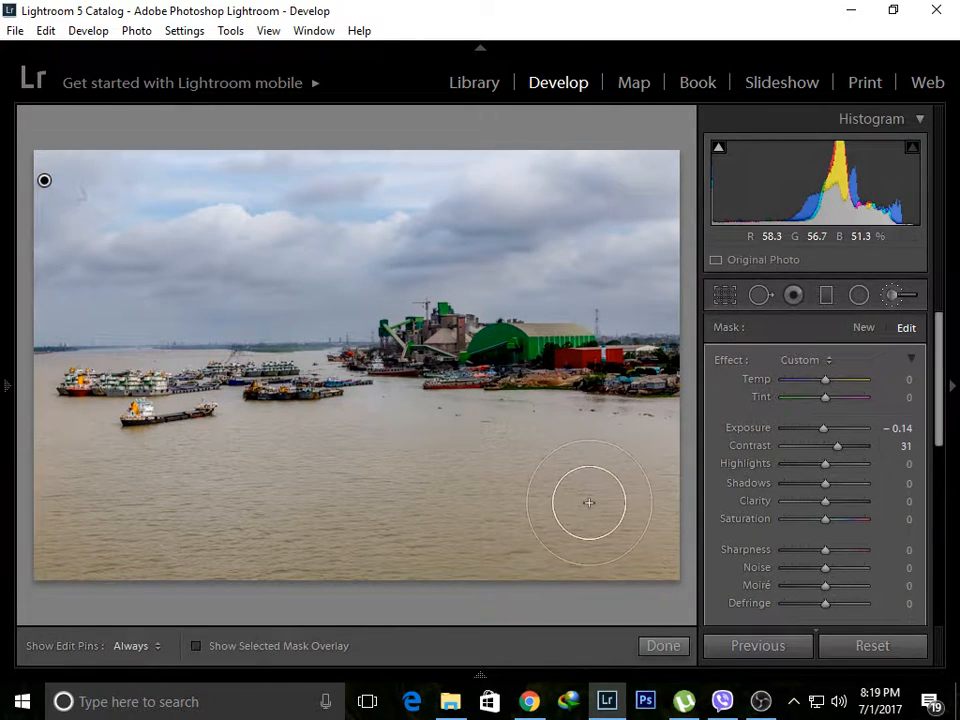
left_click(656, 645)
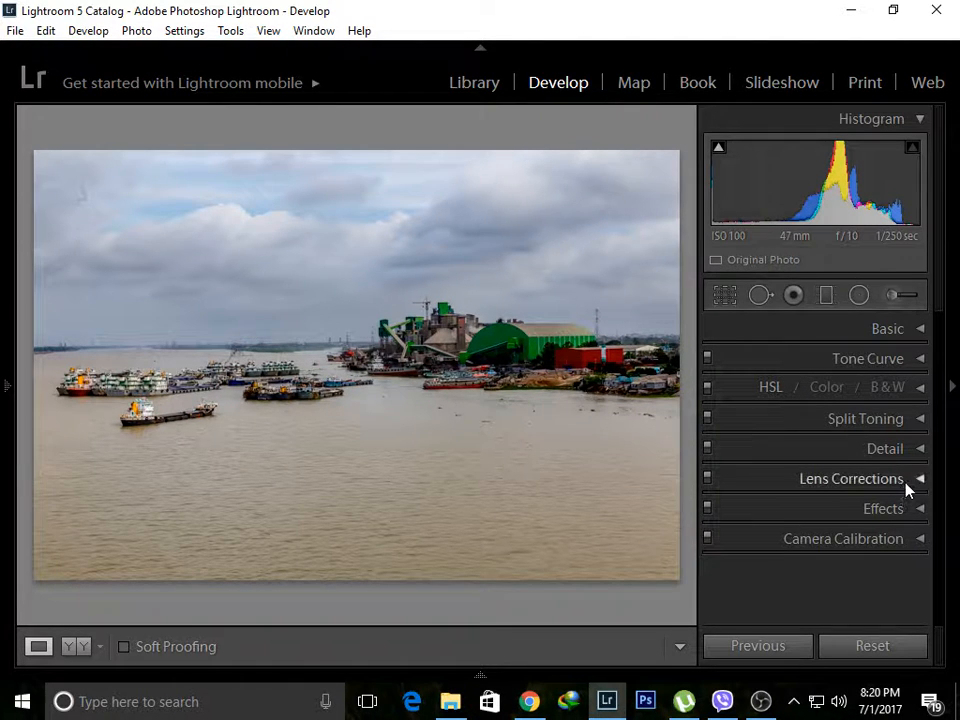
Step: Add a Highlight Priority post-crop vignette with an Amount of -12
left_click(917, 510)
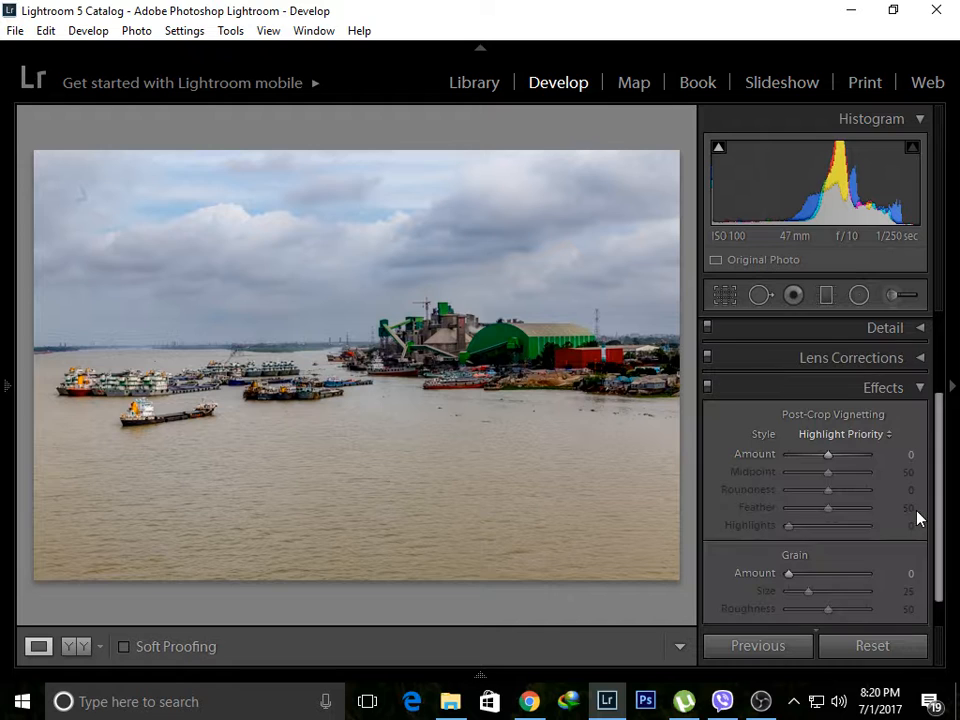
left_click(951, 556)
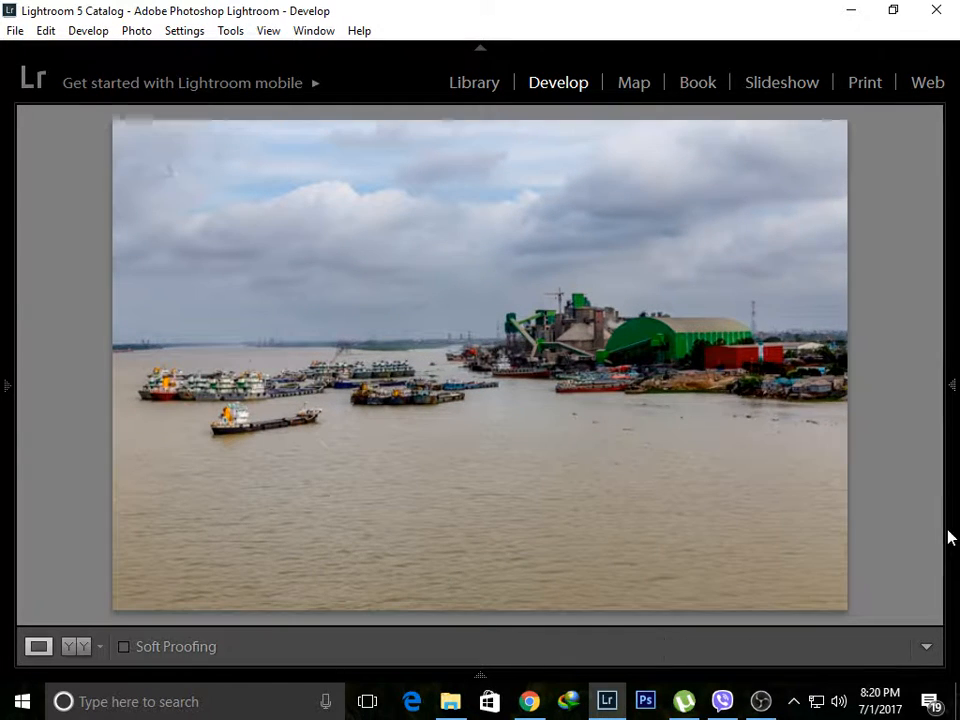
scroll(836, 531, "down", 1)
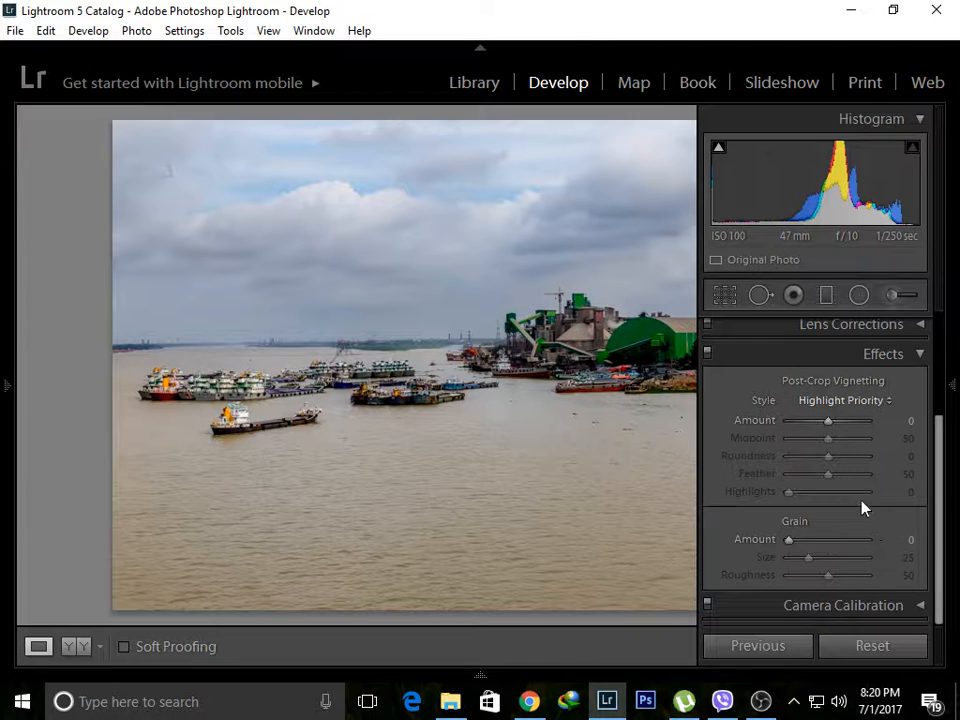
mouse_move(943, 484)
left_mouse_down()
mouse_move(943, 444)
mouse_move(934, 497)
left_mouse_up()
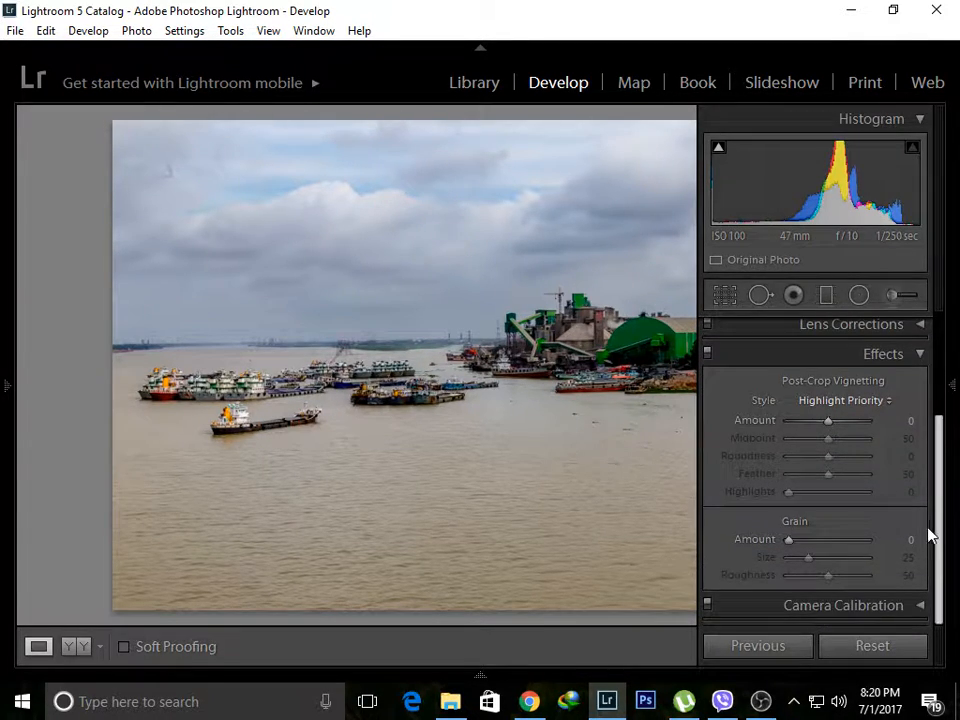
mouse_move(795, 541)
left_mouse_down()
mouse_move(811, 540)
mouse_move(789, 543)
mouse_move(791, 520)
left_mouse_up()
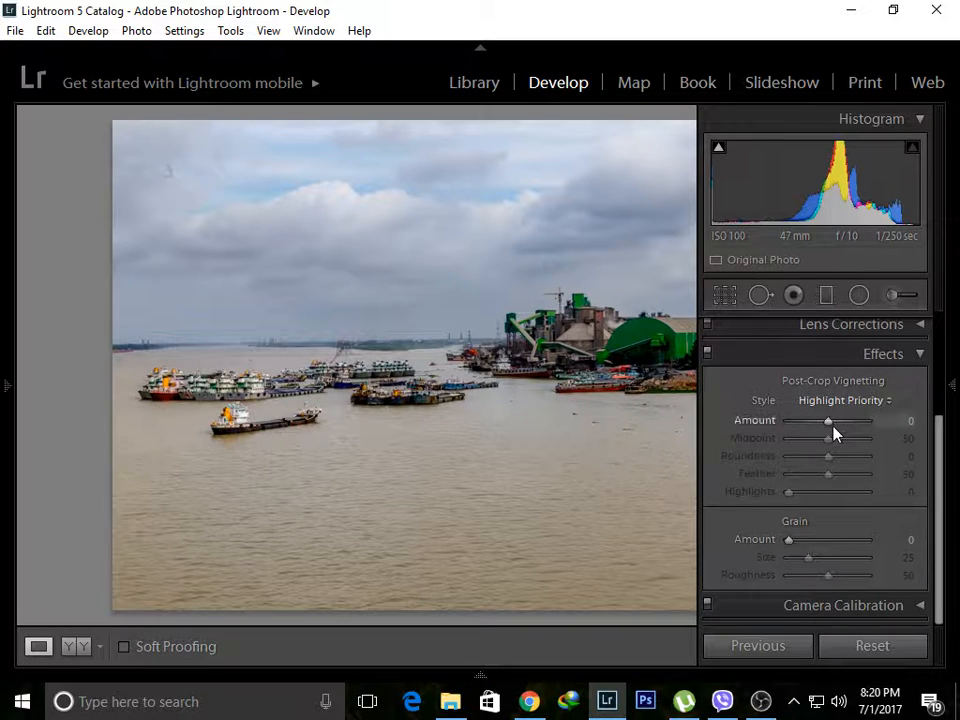
left_click_drag(830, 425, 826, 427)
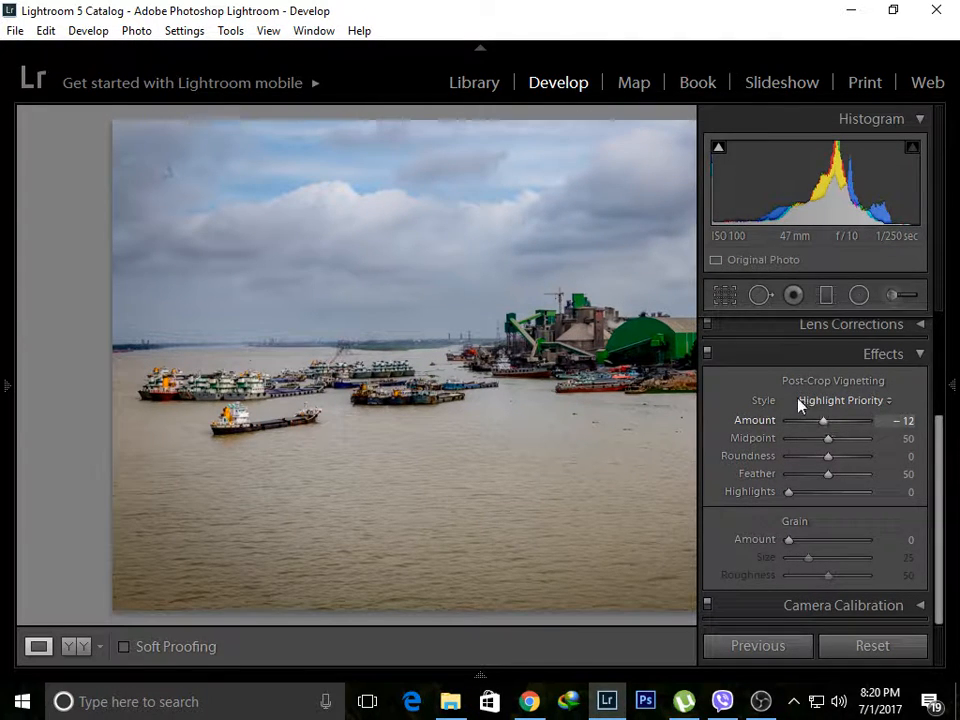
key("Tab")
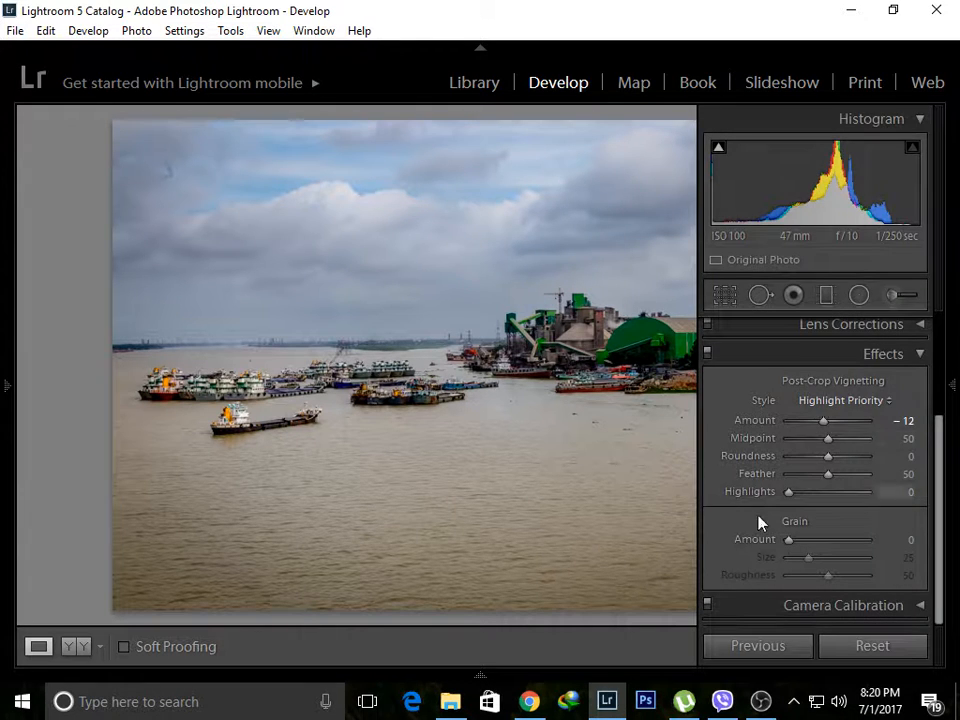
left_click(953, 387)
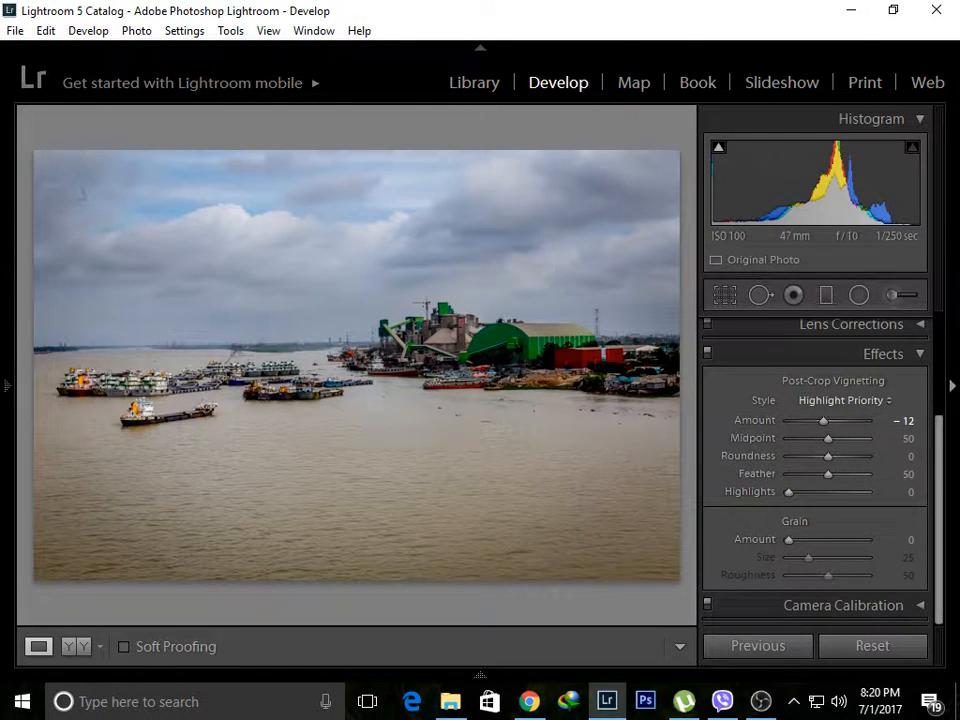
left_click(921, 354)
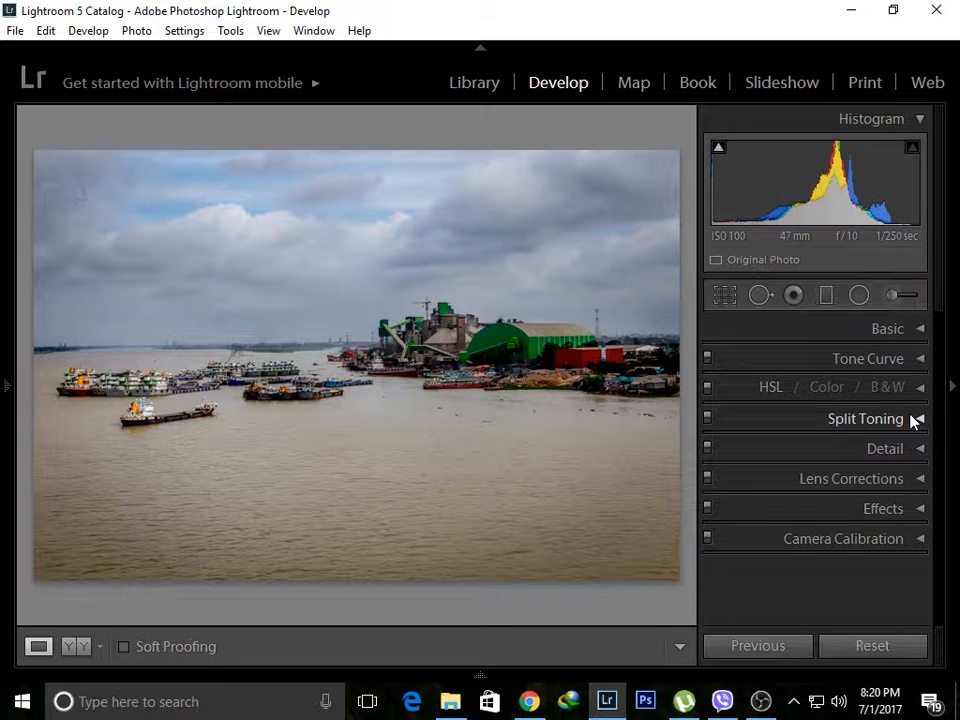
Step: Examine the Tone Curve's region settings and compare the photo before and after editing side by side
left_click(905, 360)
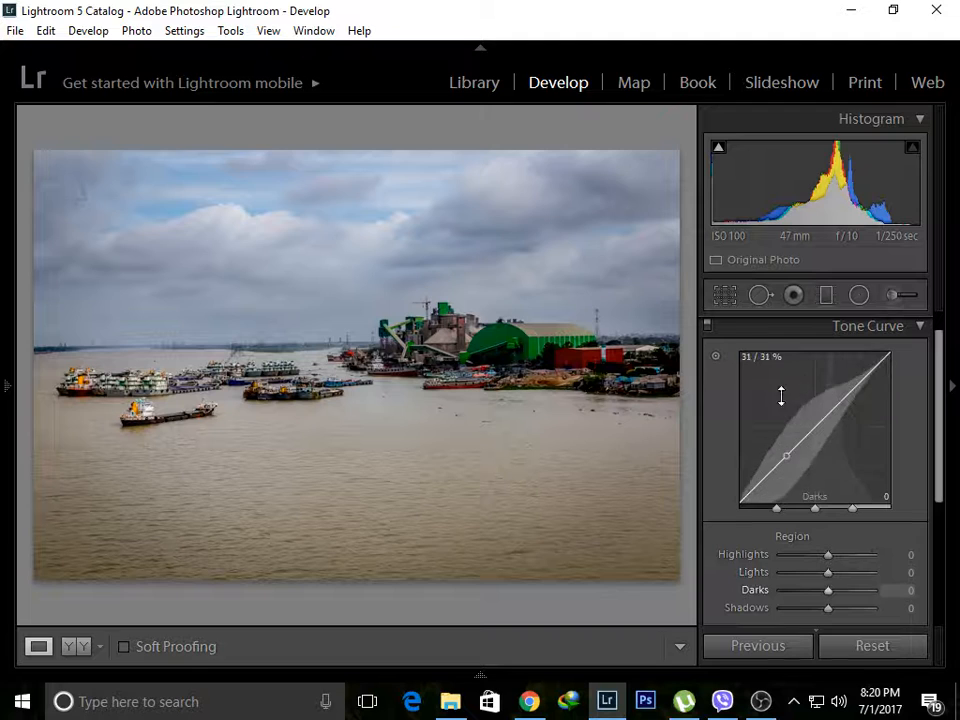
scroll(800, 420, "down", 3)
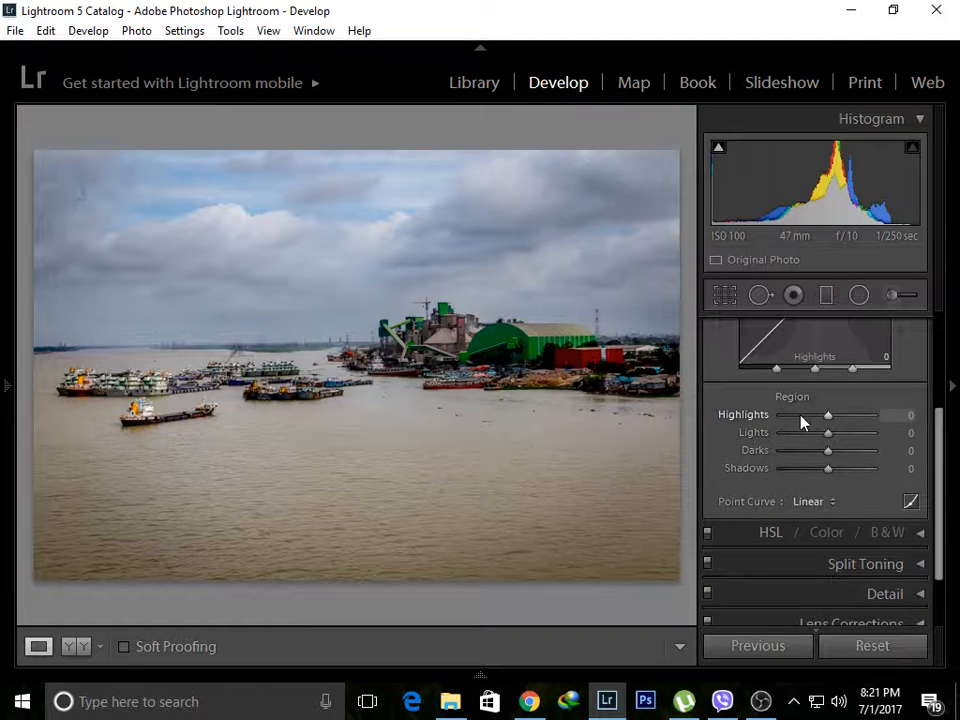
scroll(880, 440, "up", 3)
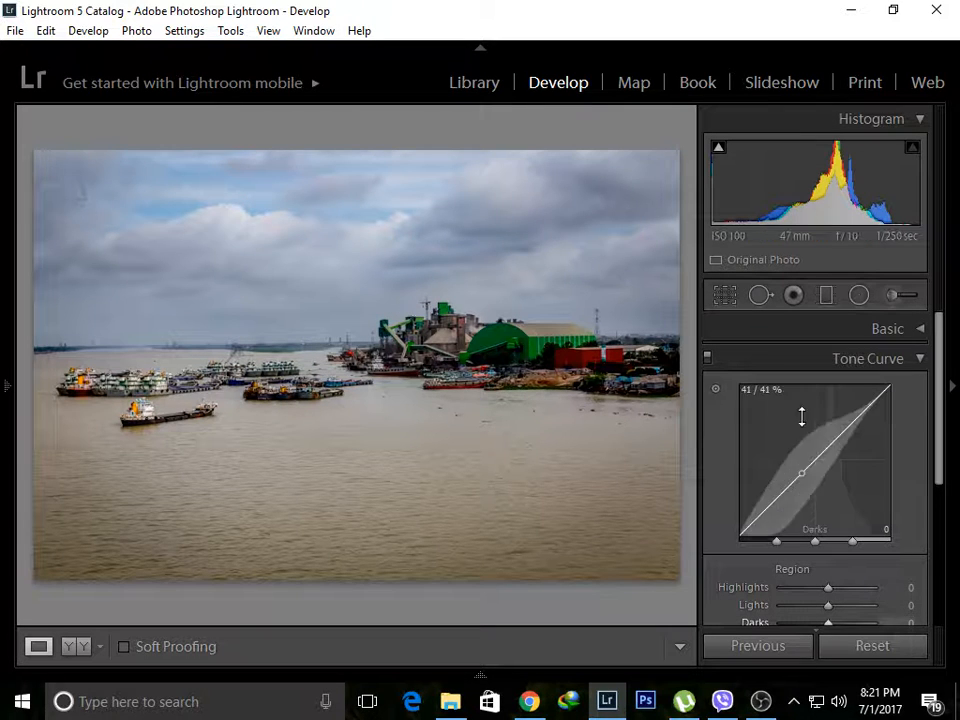
left_click(920, 362)
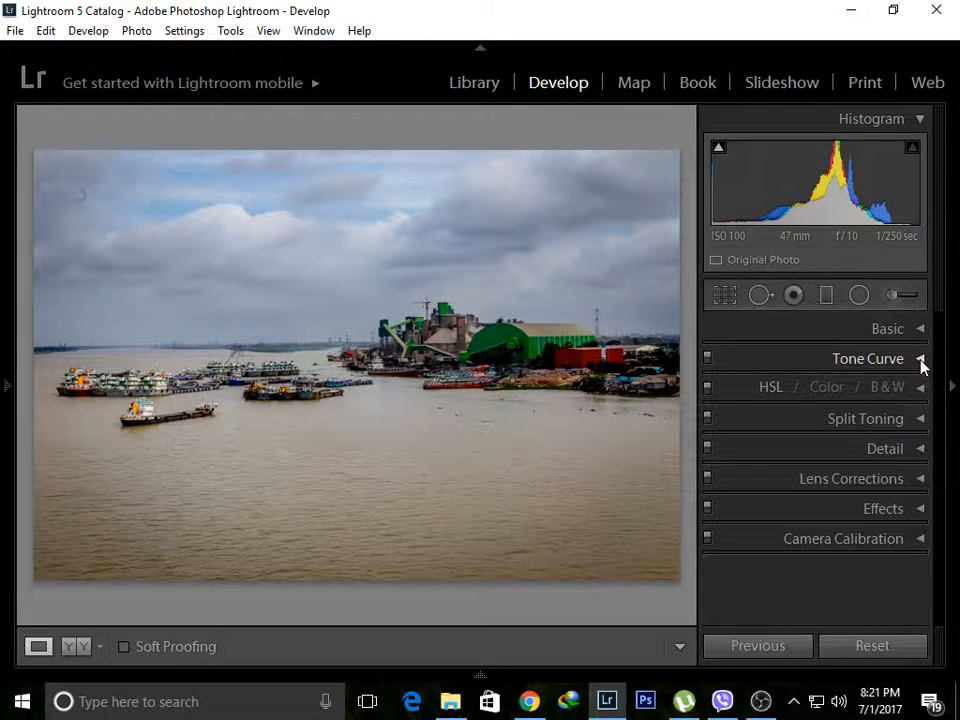
key("y")
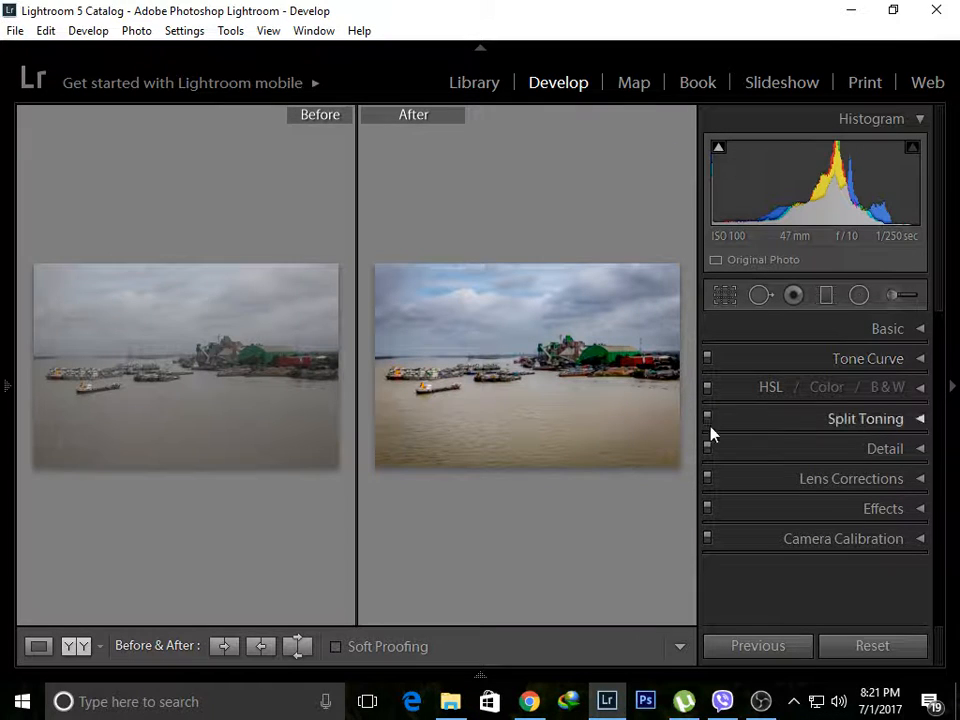